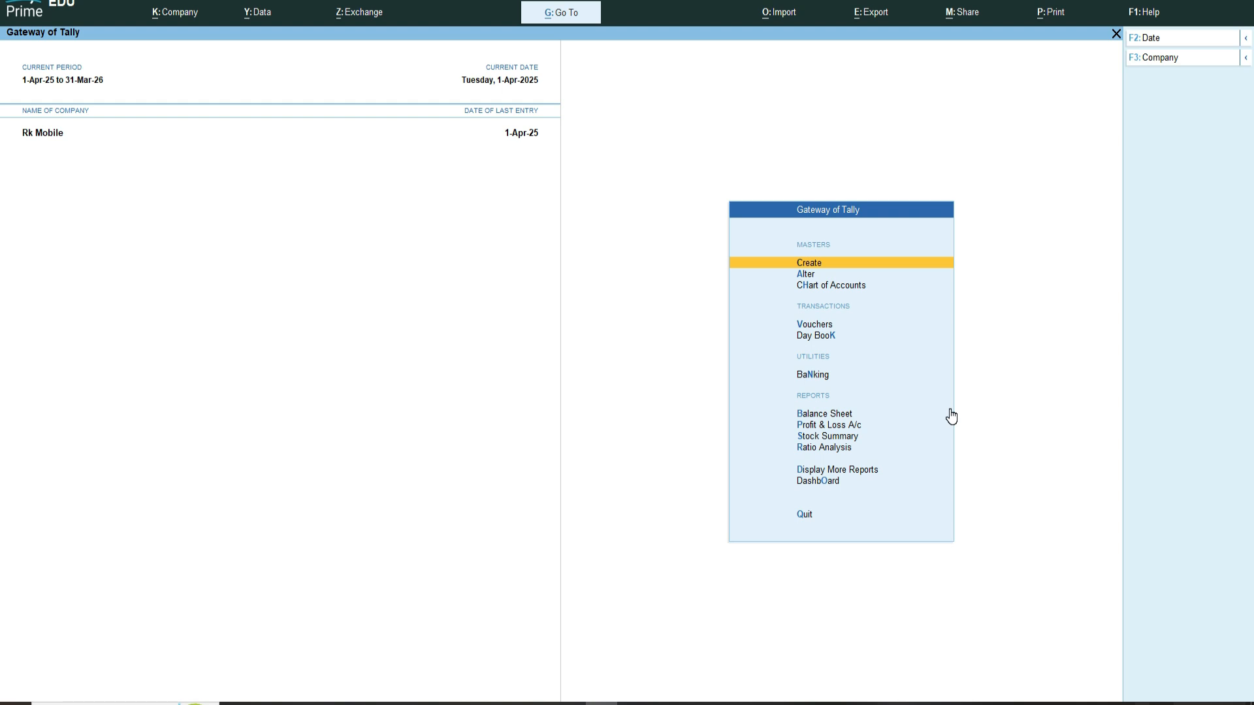
Step: Open the Stock Category creation screen from the masters list
key(Return)
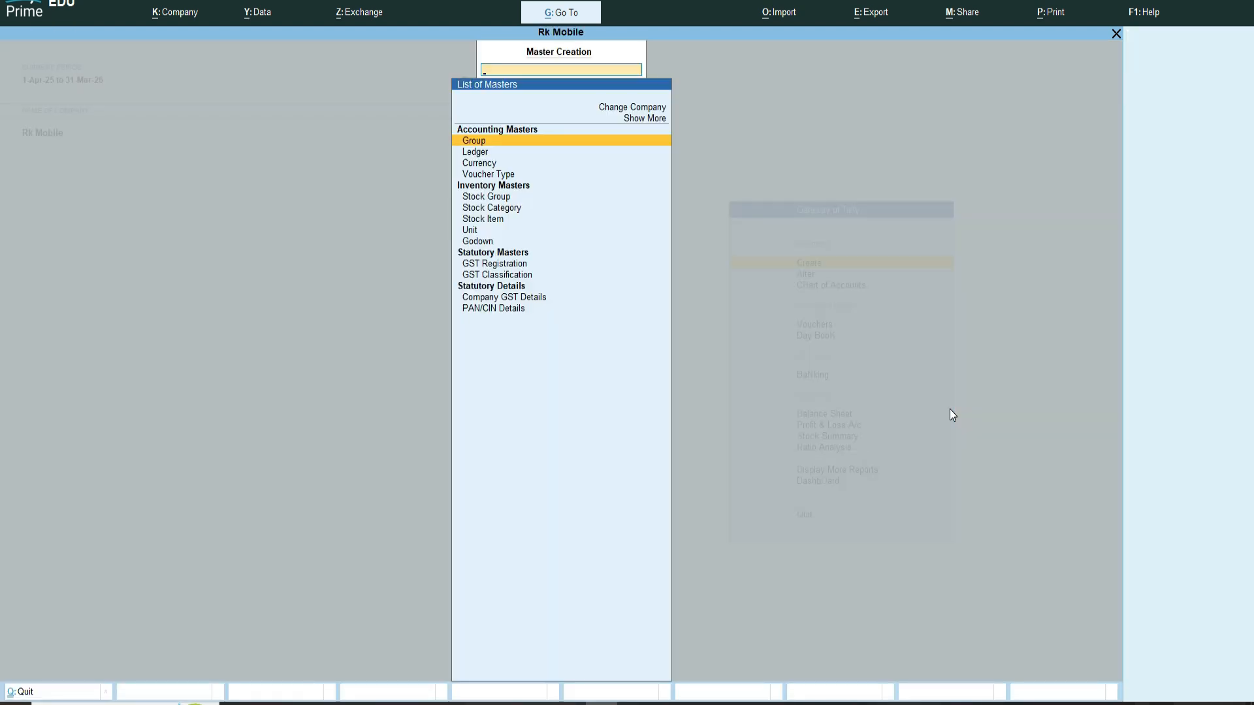
key(Down)
key(Down)
key(Down)
key(Down)
key(Down)
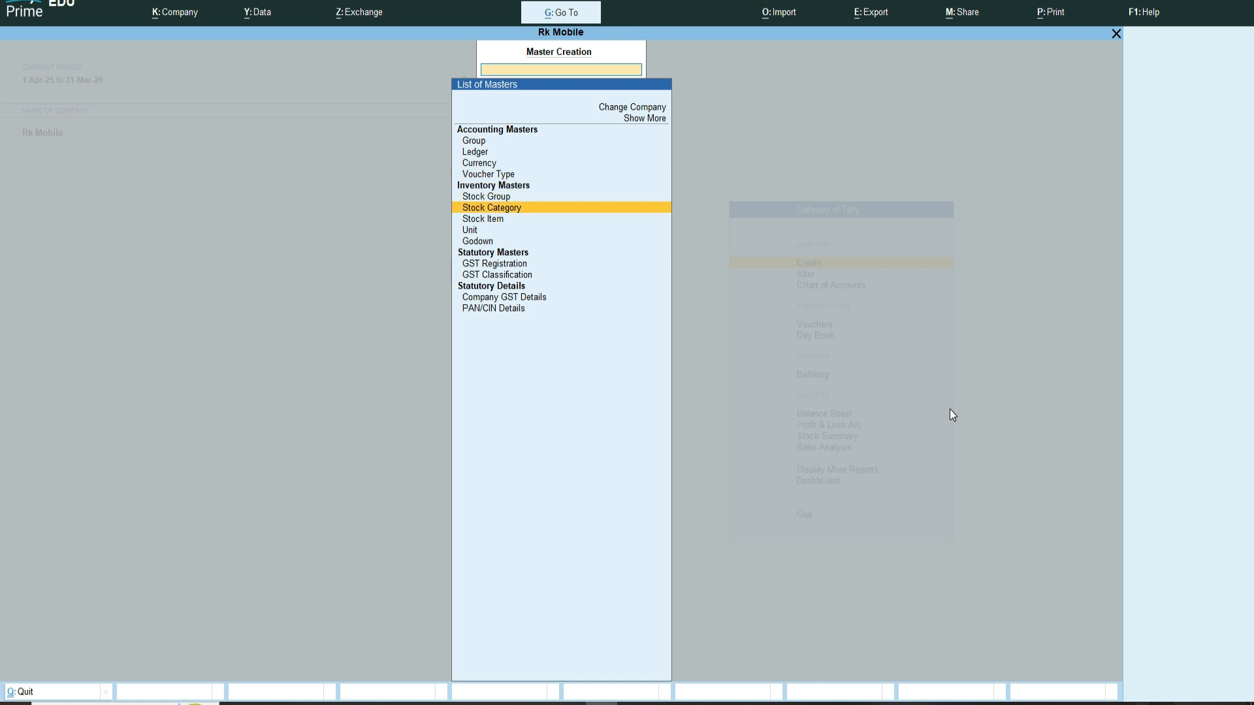
key(Down)
key(Down)
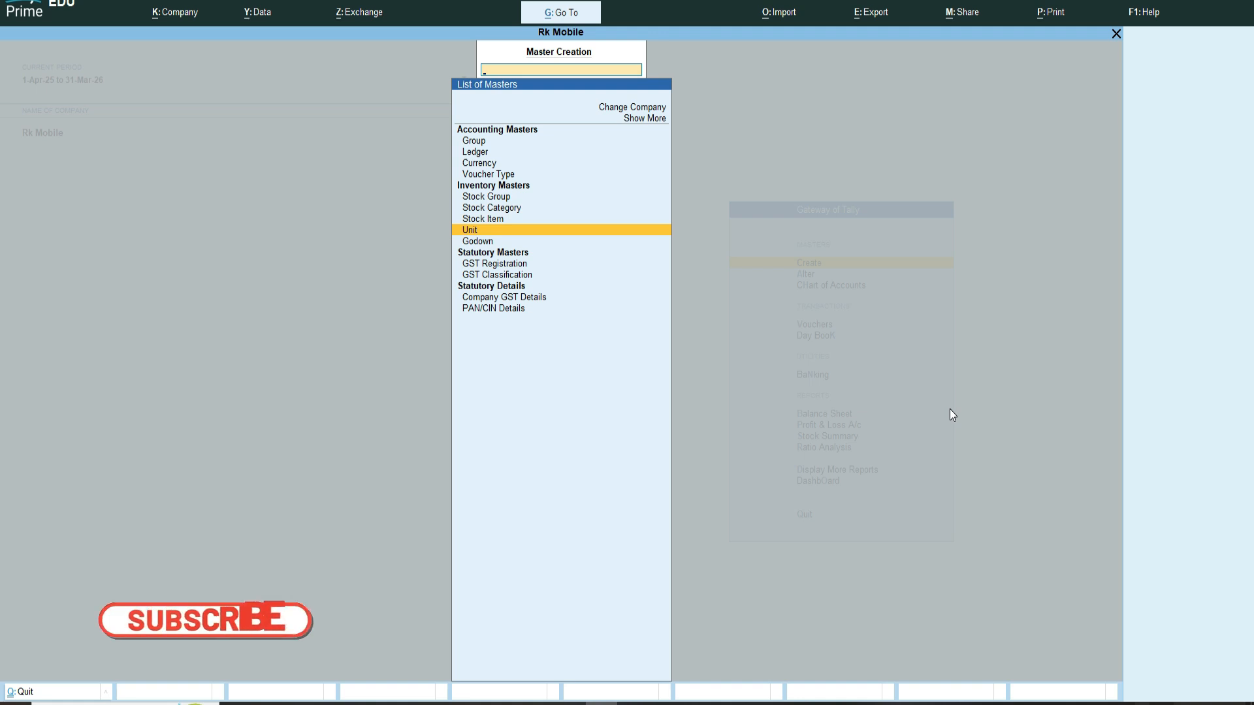
key(Up)
key(Up)
key(Up)
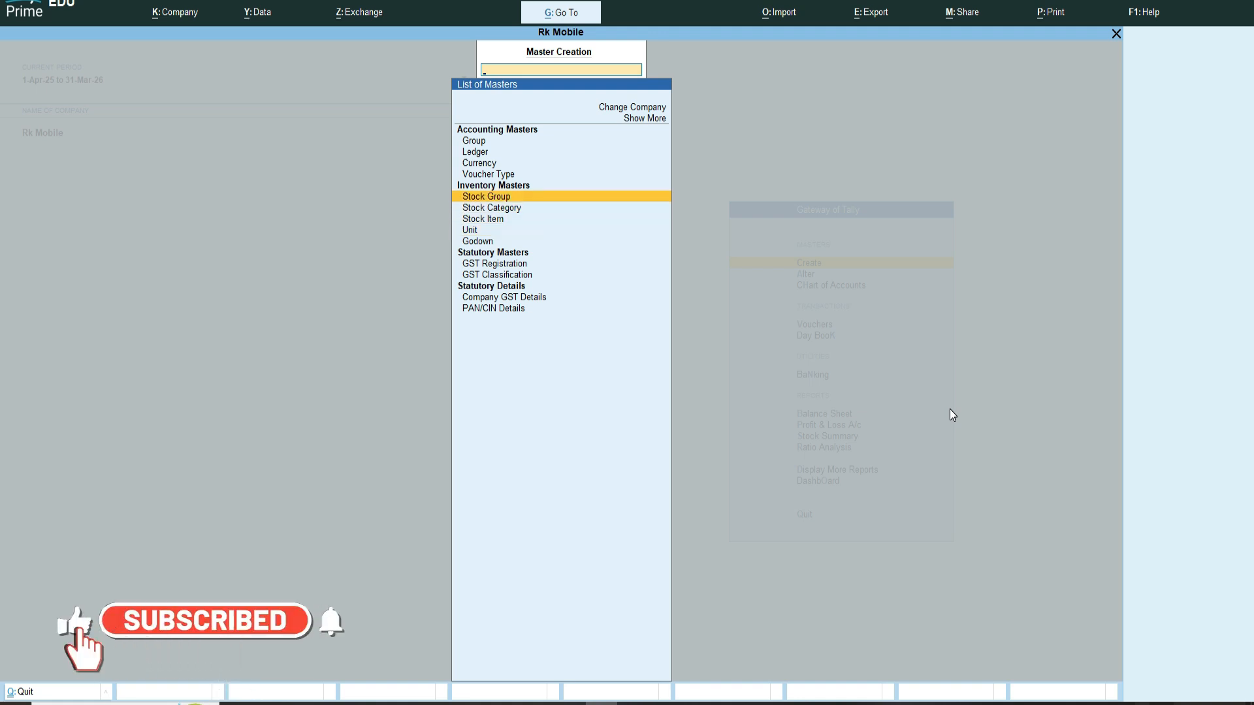
key(Down)
key(Down)
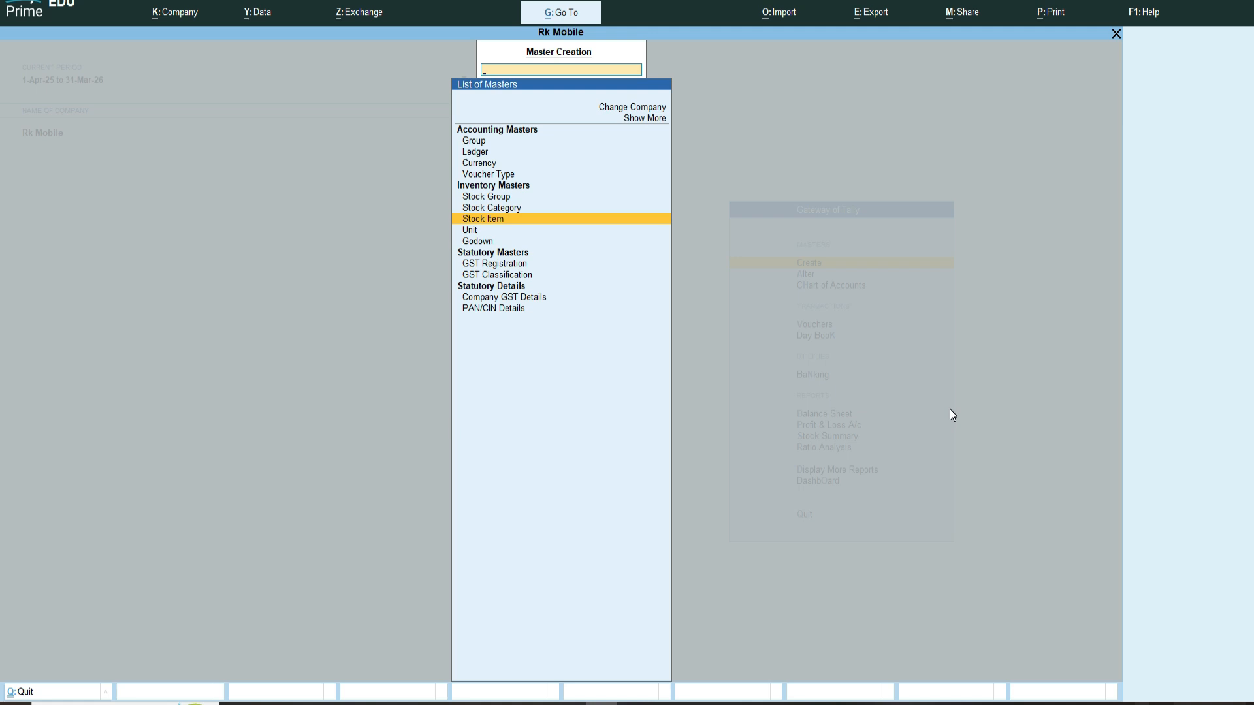
key(Up)
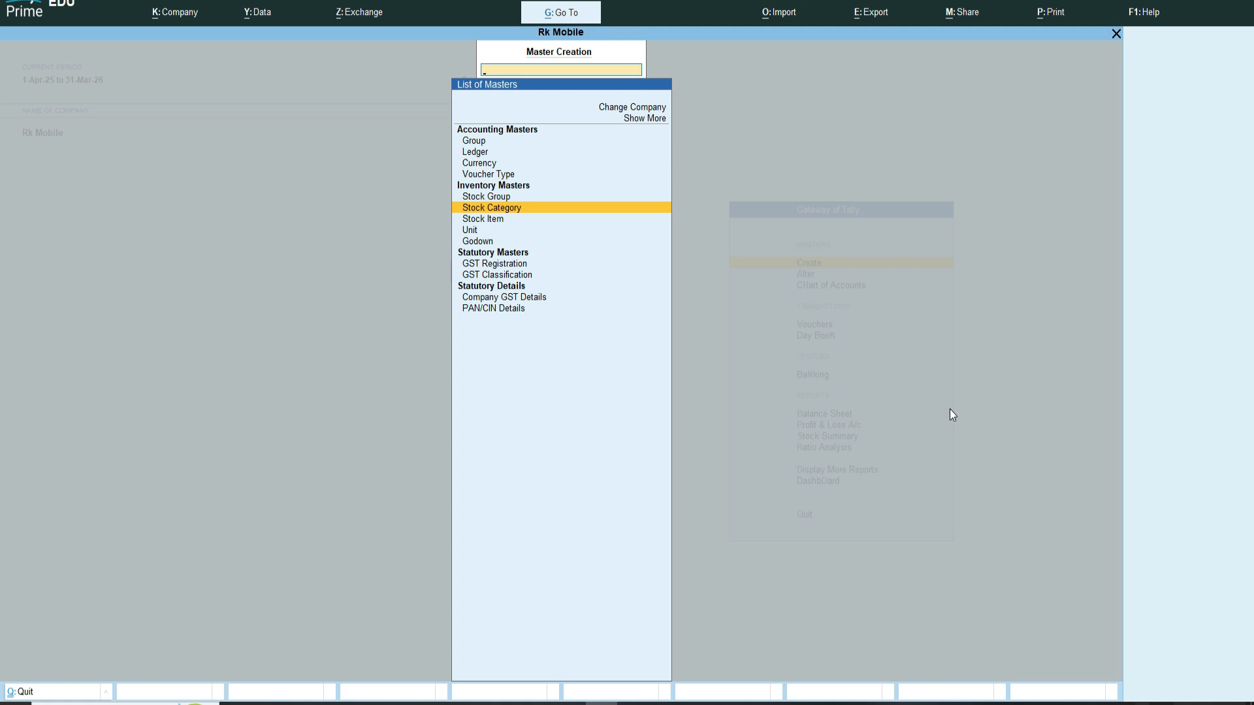
key(Return)
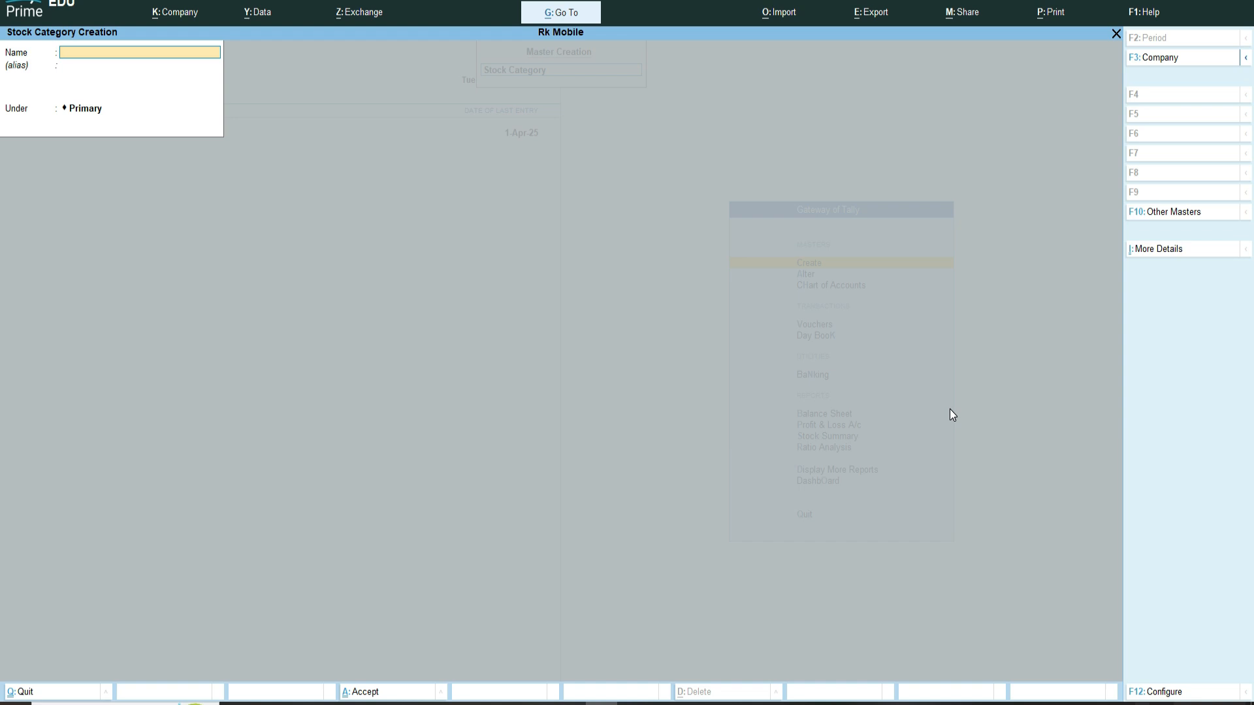
Step: Create a stock category named 43 inch under Primary
text(43 inch)
key(Return)
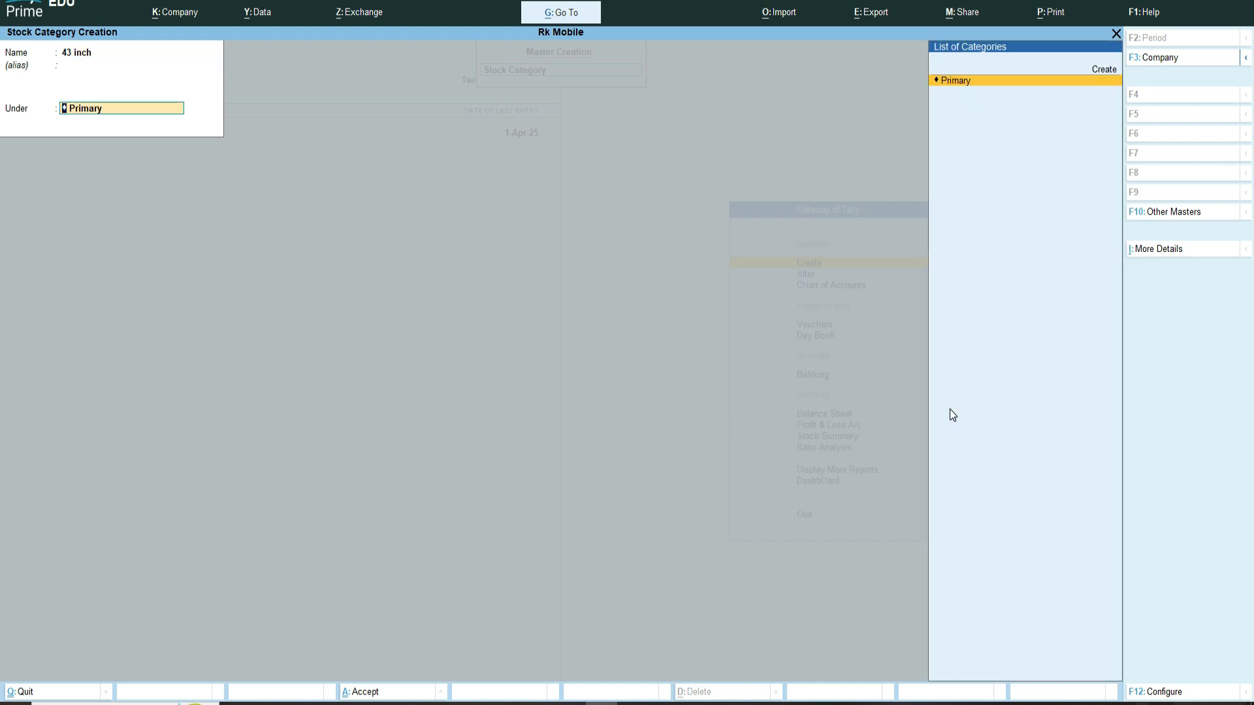
key(Return)
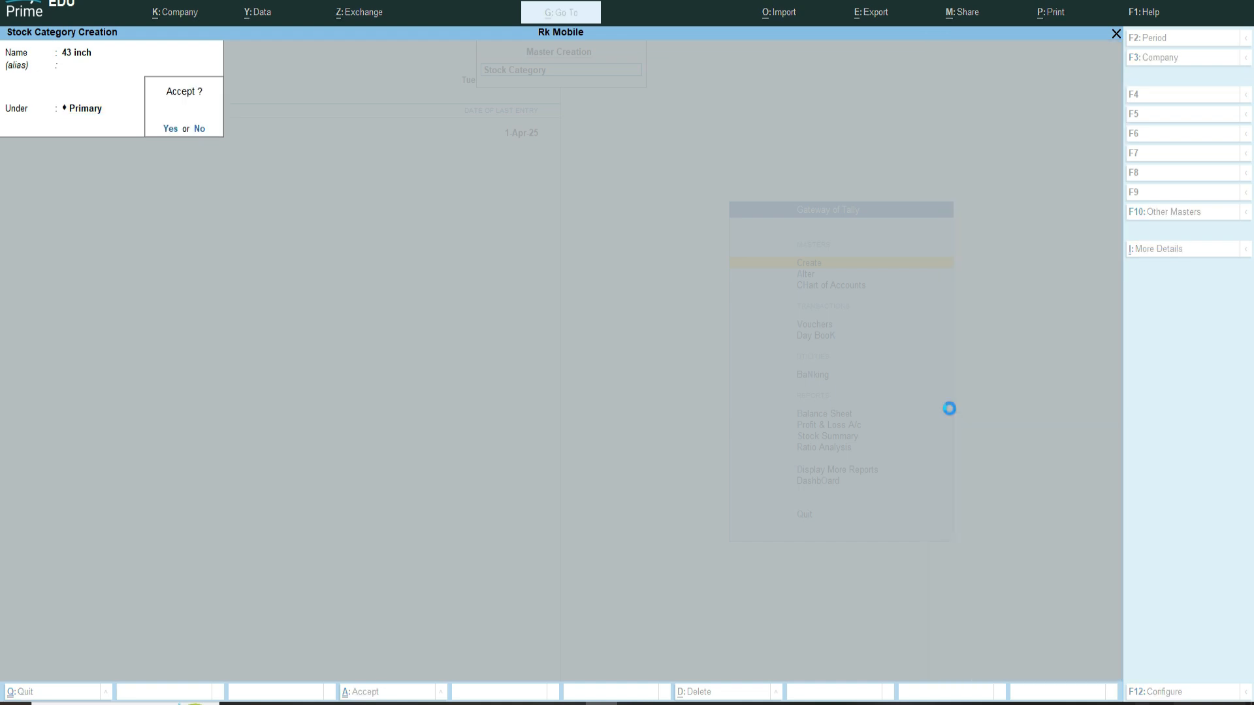
key(Return)
Step: Create a stock category named 22 inch under Primary
text(22)
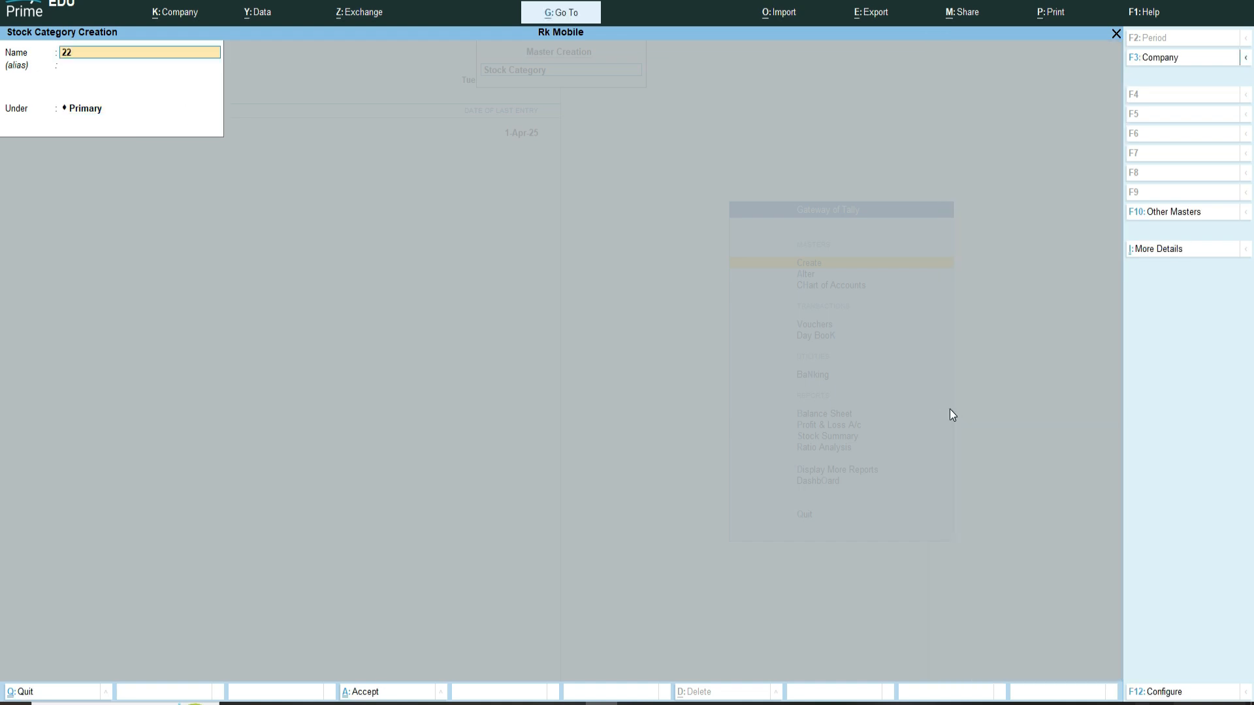
text( inc)
key(Return)
key(Return)
key(Return)
Step: Create stock categories 24 inch and 32 inch under Primary
key(Return)
text(56 inch)
key(Return)
key(Return)
key(Return)
text(ch)
key(Return)
key(Return)
key(Return)
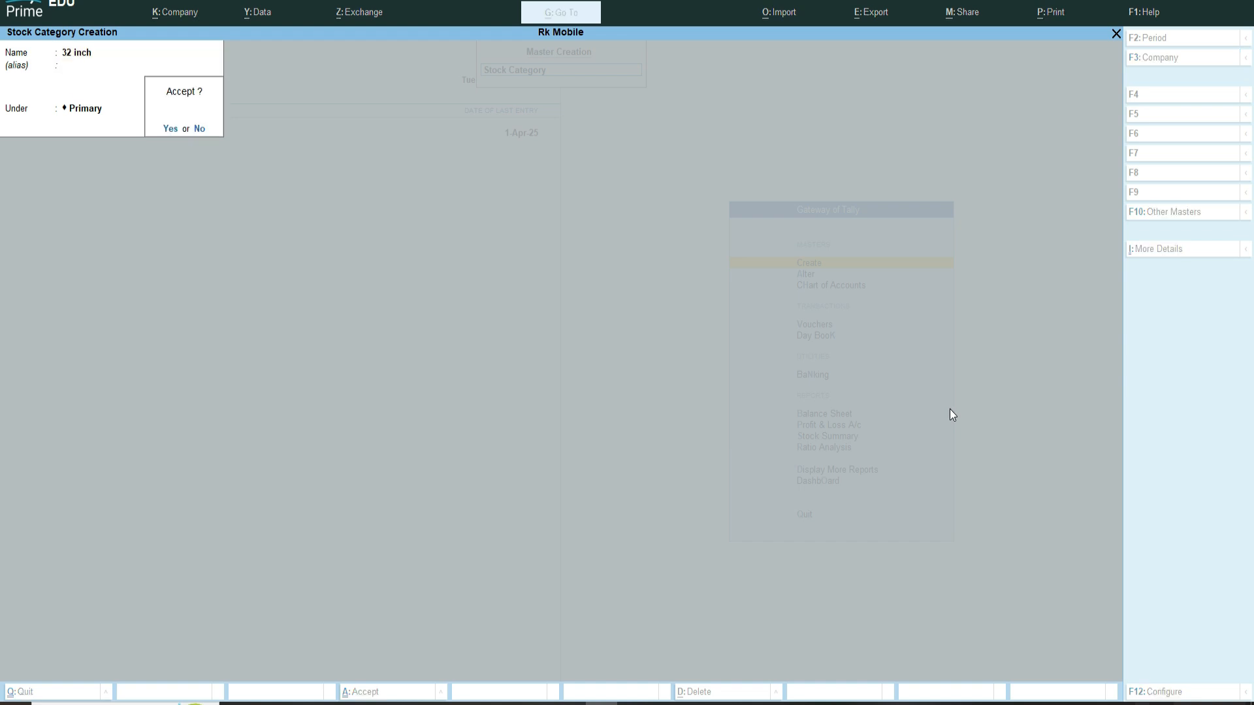
Step: Create stock categories 56 inch and 65 inch under Primary
key(Return)
text(43 inch)
key(Return)
key(Return)
key(Return)
key(Return)
text(65 inch)
Step: Create stock categories 75 inch and 80 inch under Primary
key(Return)
key(Return)
key(Return)
key(Return)
text(75 inch)
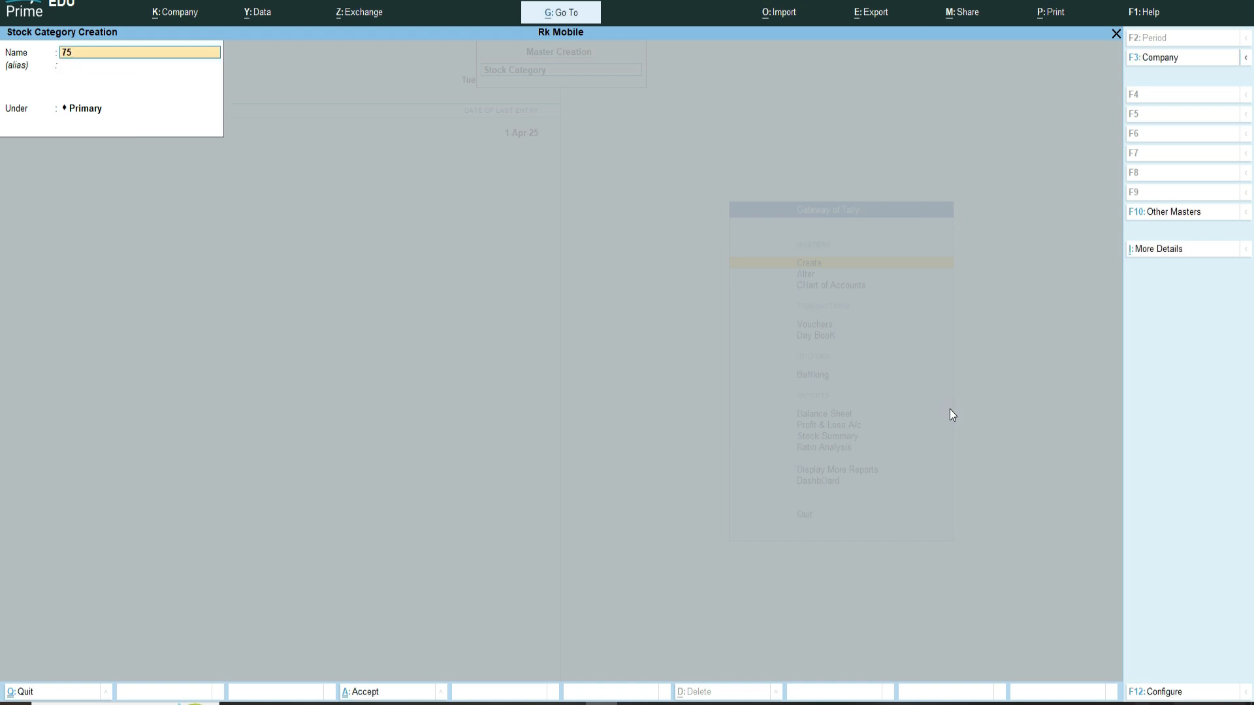
Step: Create stock categories 85 inch and 72 inch under Primary and leave the creation screen
key(Return)
key(Return)
key(Return)
key(Return)
text(85 inch)
key(Return)
key(Return)
key(Return)
key(Return)
text(98 inch)
key(Return)
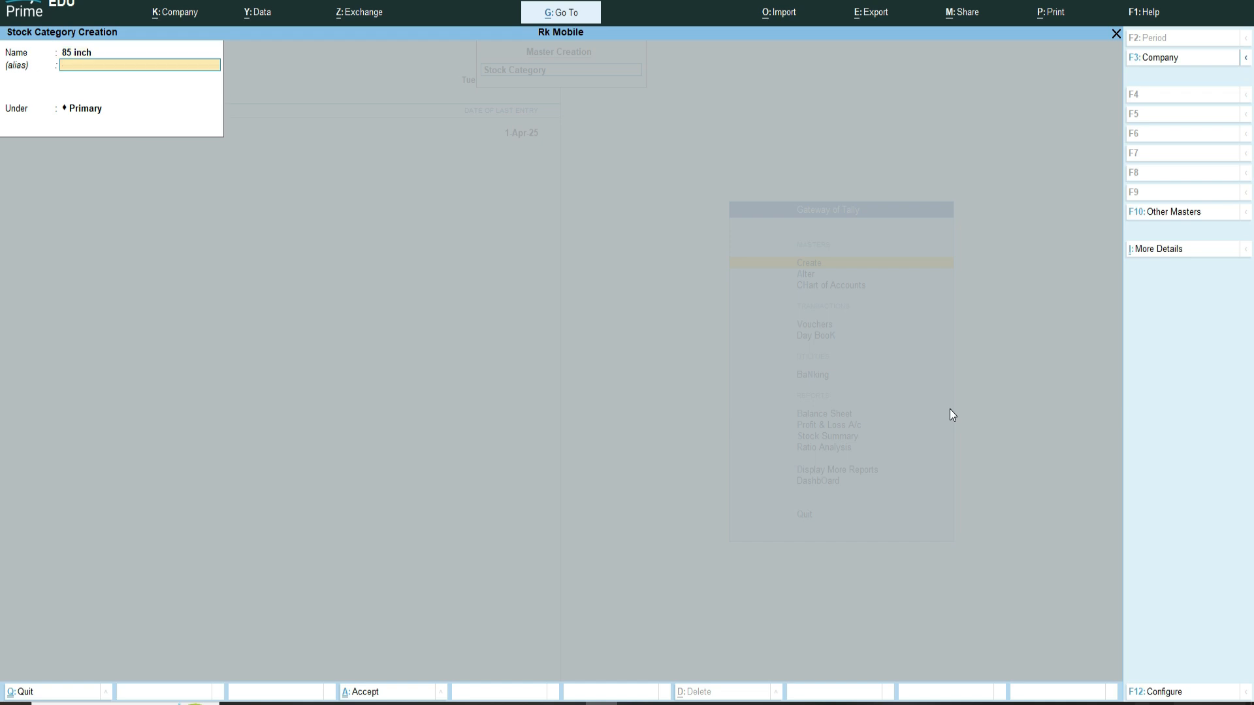
key(Return)
key(Return)
key(Return)
text(72 inch)
key(Return)
key(Return)
key(Return)
key(Return)
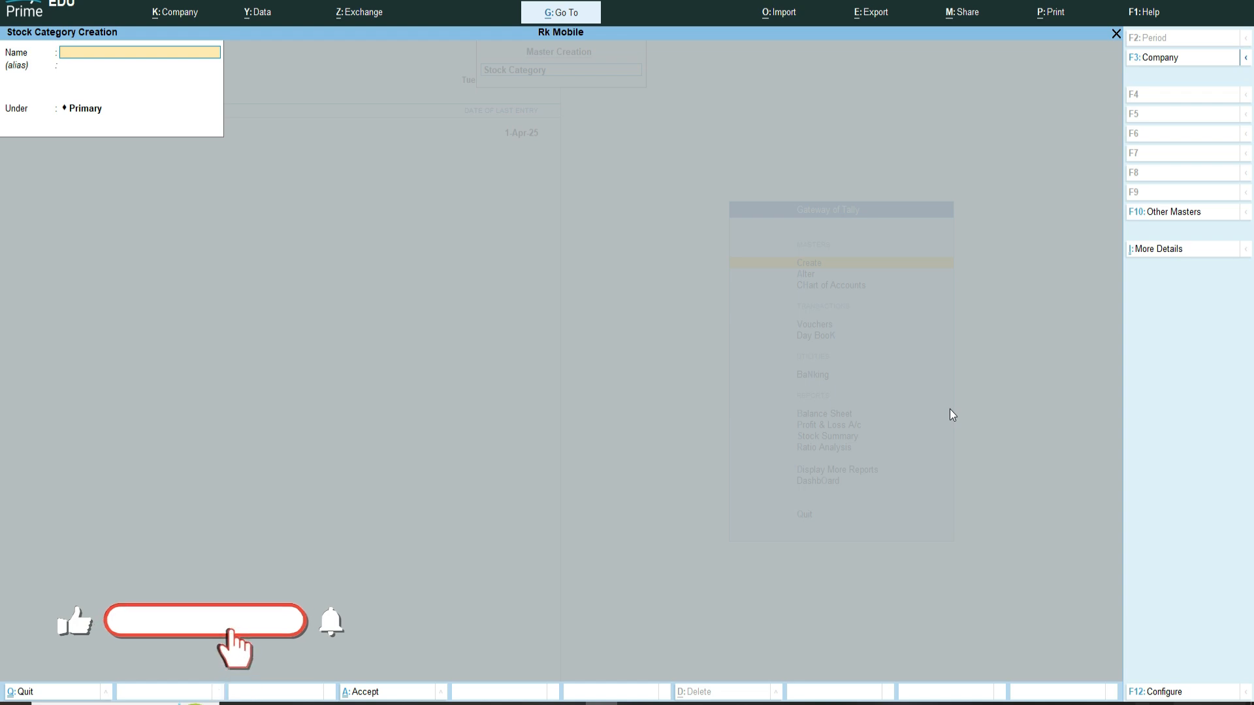
key(Escape)
key(Return)
key(Escape)
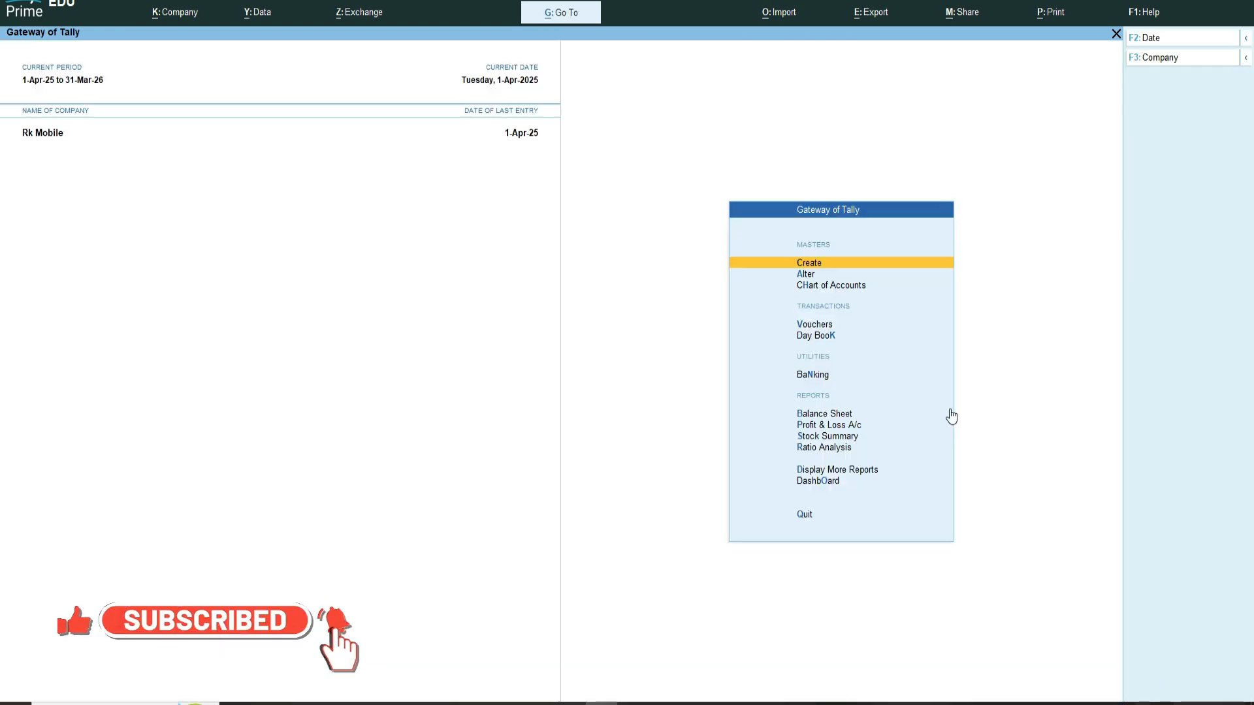
Step: Open the stock category list for alteration and review the created categories
key(Down)
key(Return)
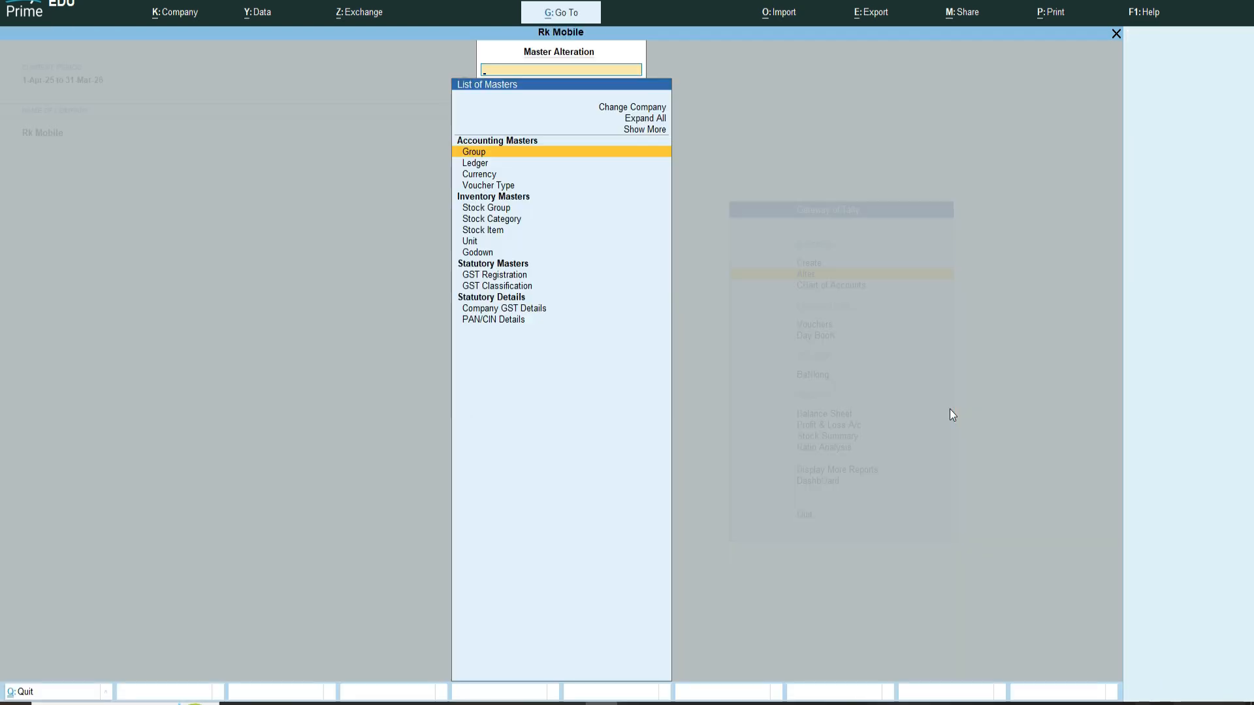
key(Down)
key(Down)
key(Down)
key(Down)
key(Down)
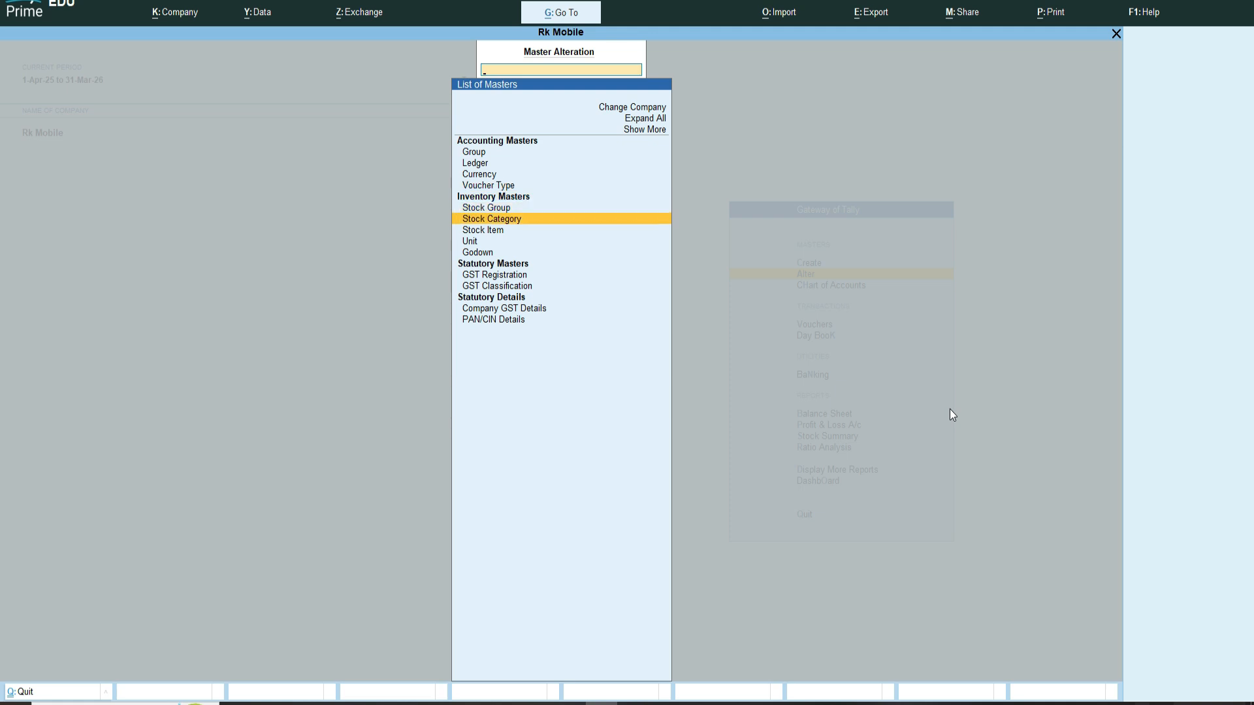
key(Return)
key(Down)
key(Down)
key(Down)
key(Down)
key(Down)
key(Down)
key(Down)
key(Down)
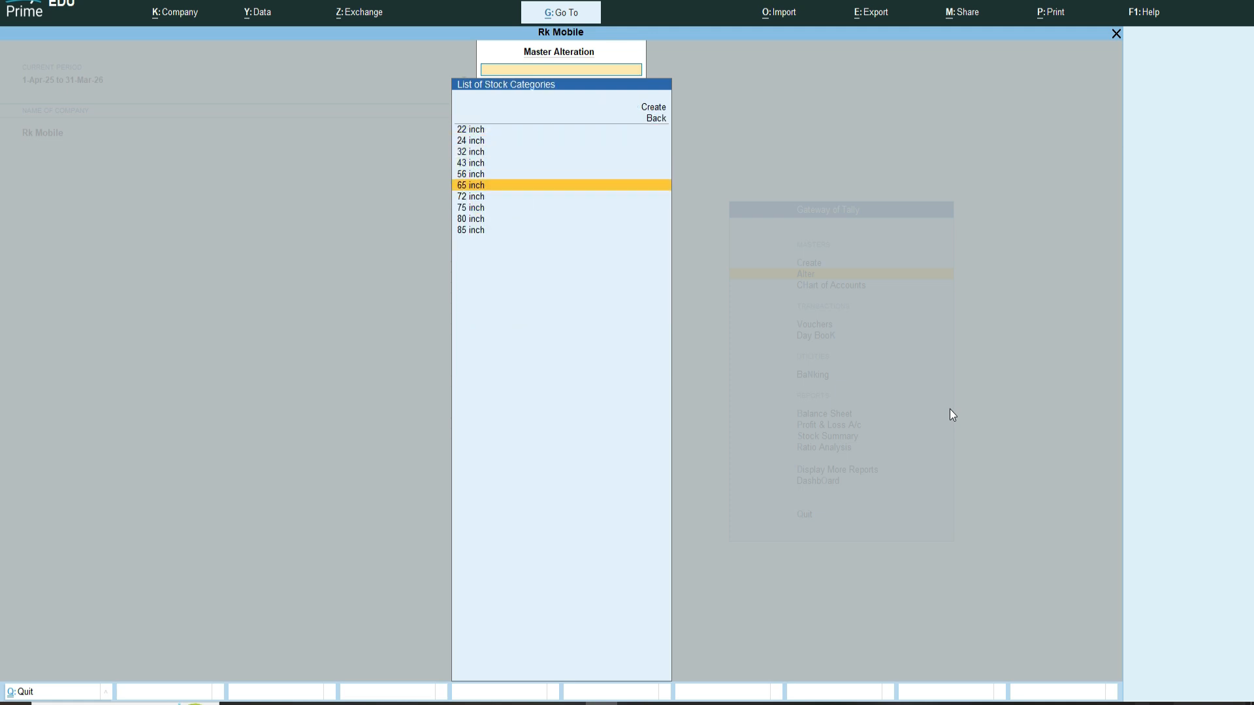
key(Up)
key(Up)
key(Up)
key(Up)
key(Up)
key(Up)
key(Up)
key(Up)
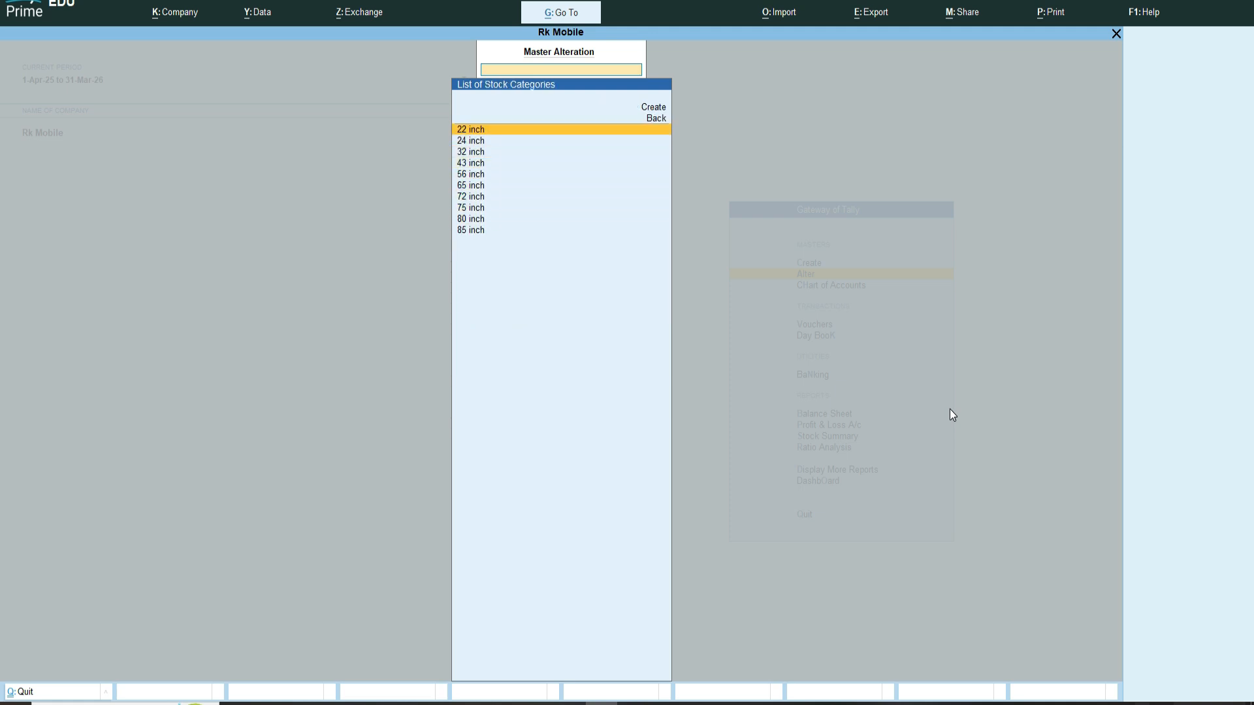
key(Down)
key(Down)
key(Down)
key(Down)
key(Down)
key(Down)
key(Down)
key(Up)
key(Up)
key(Up)
key(Up)
key(Up)
key(Up)
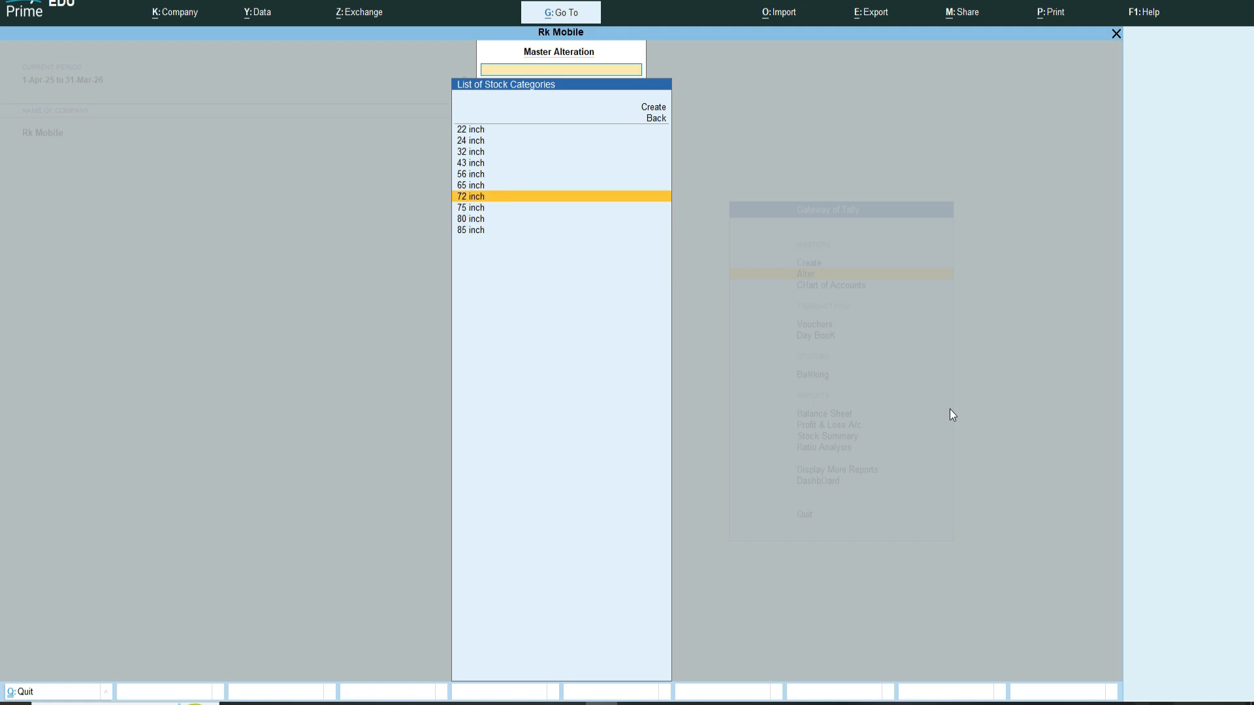
key(Up)
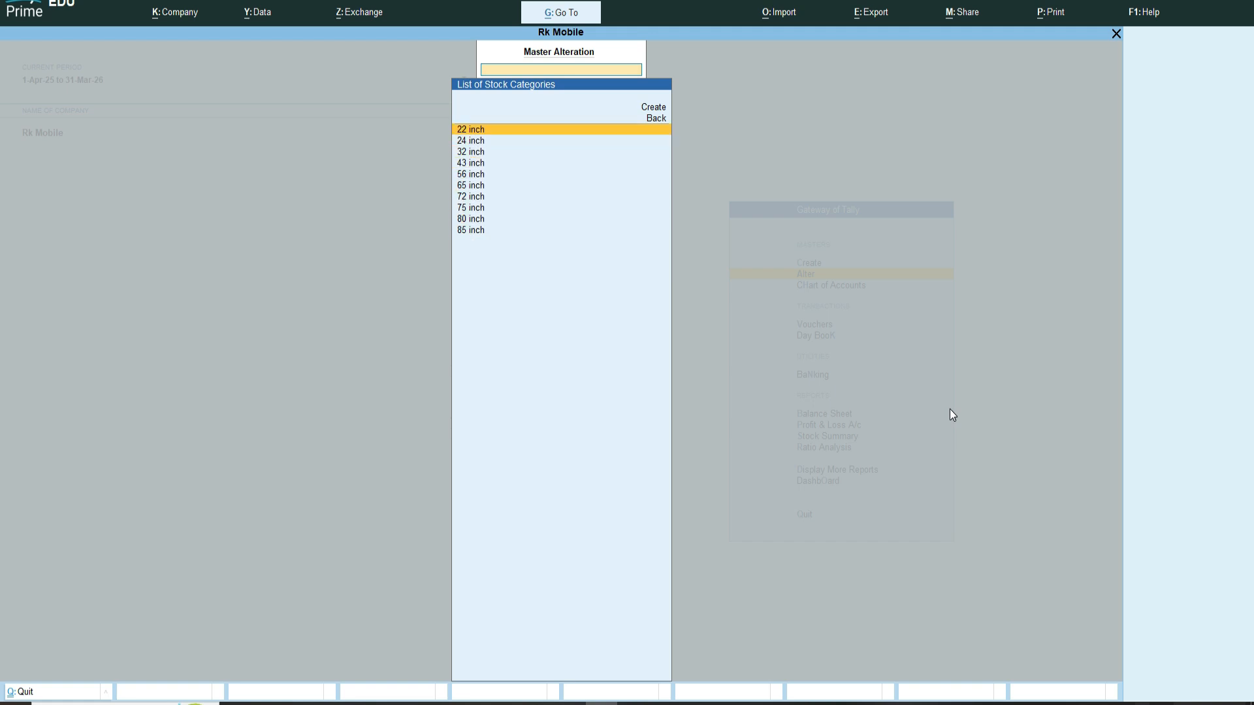
key(Escape)
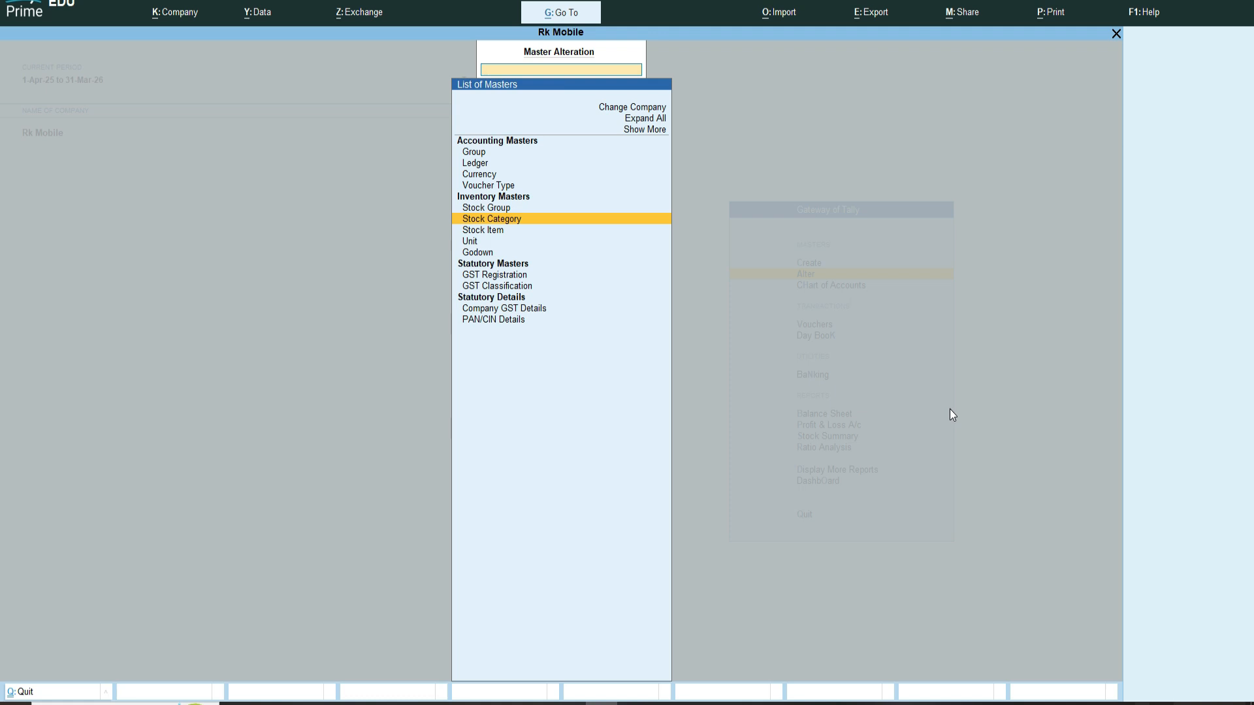
Step: Create a stock group named Readmi Xiaomi under Primary
key(Up)
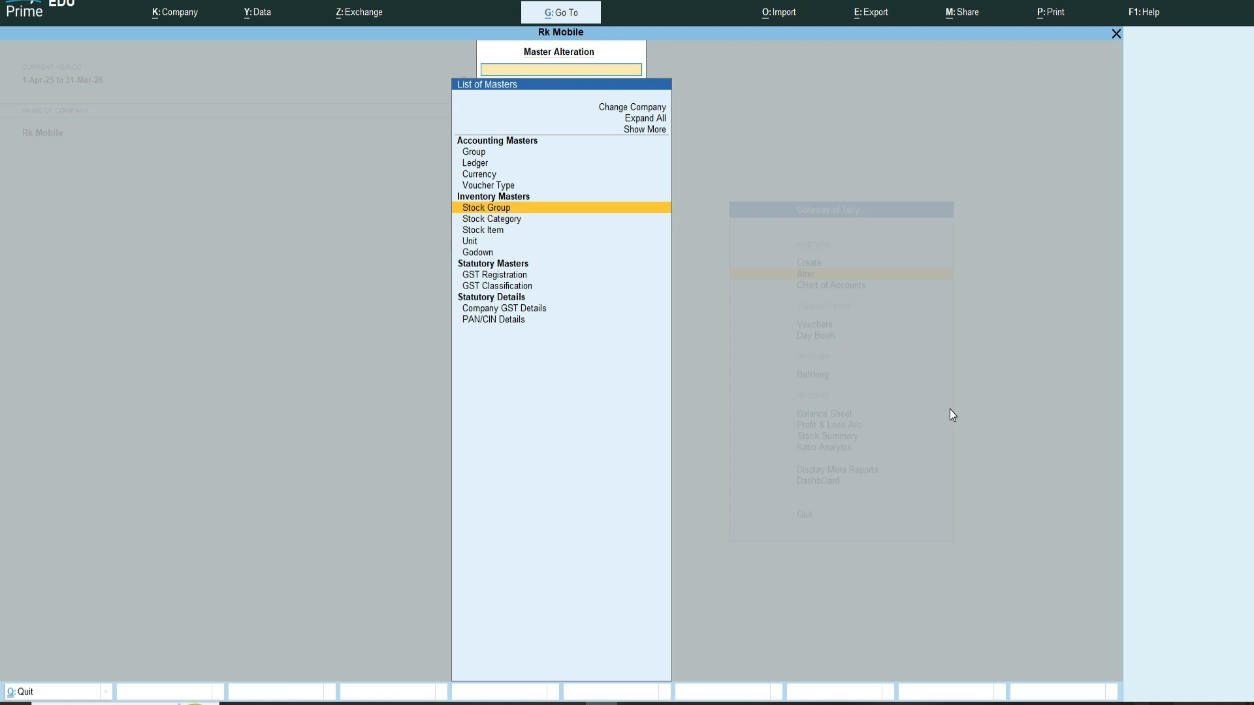
key(Return)
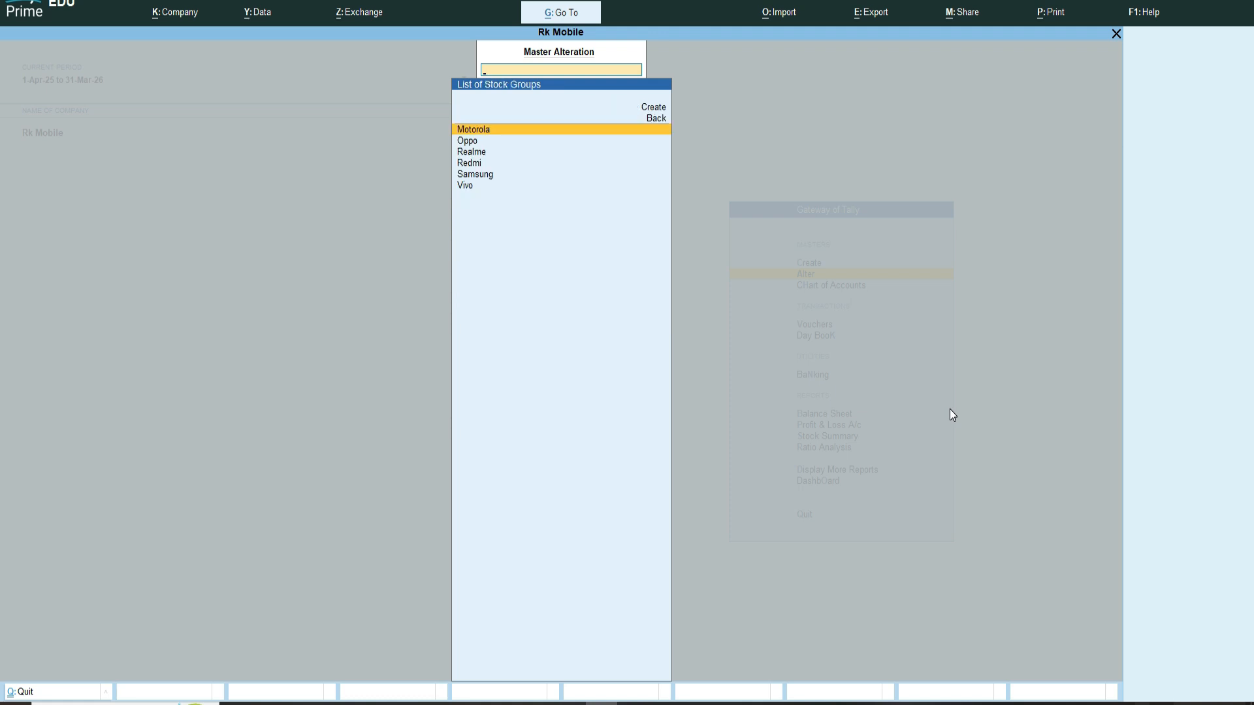
key(Up)
key(Up)
key(Return)
text(Readmi)
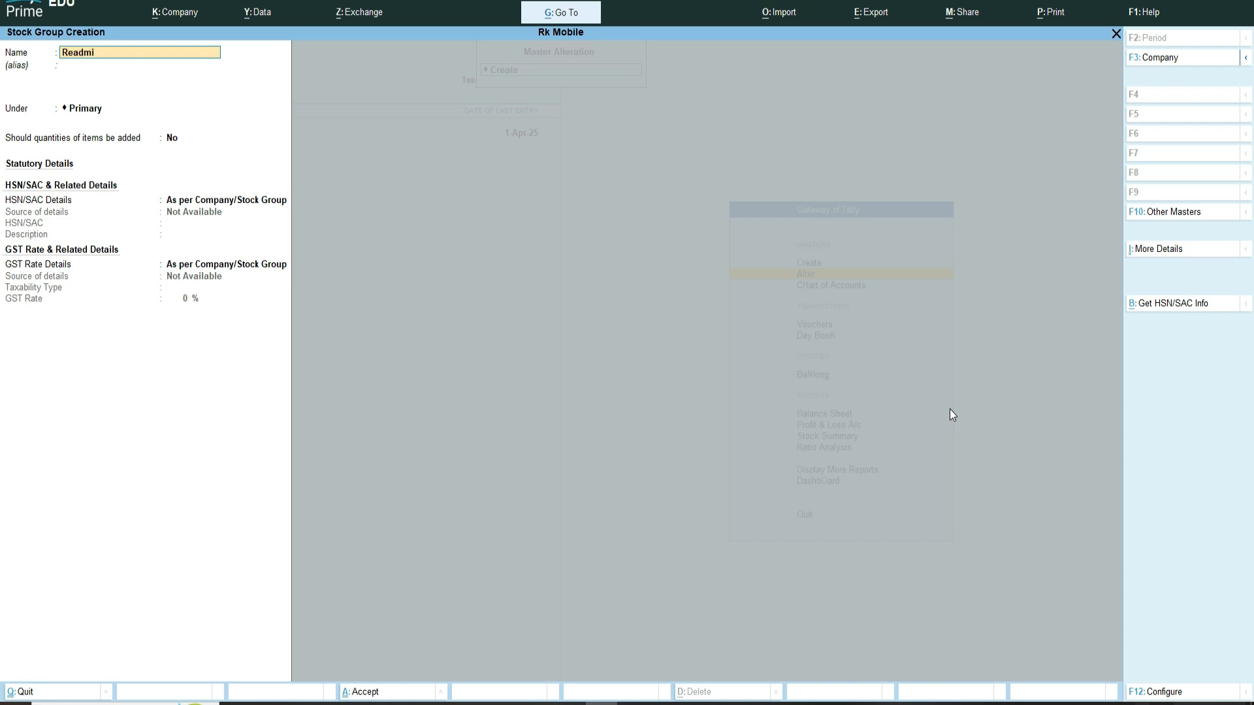
text( Xiaomi Mi)
key(Return)
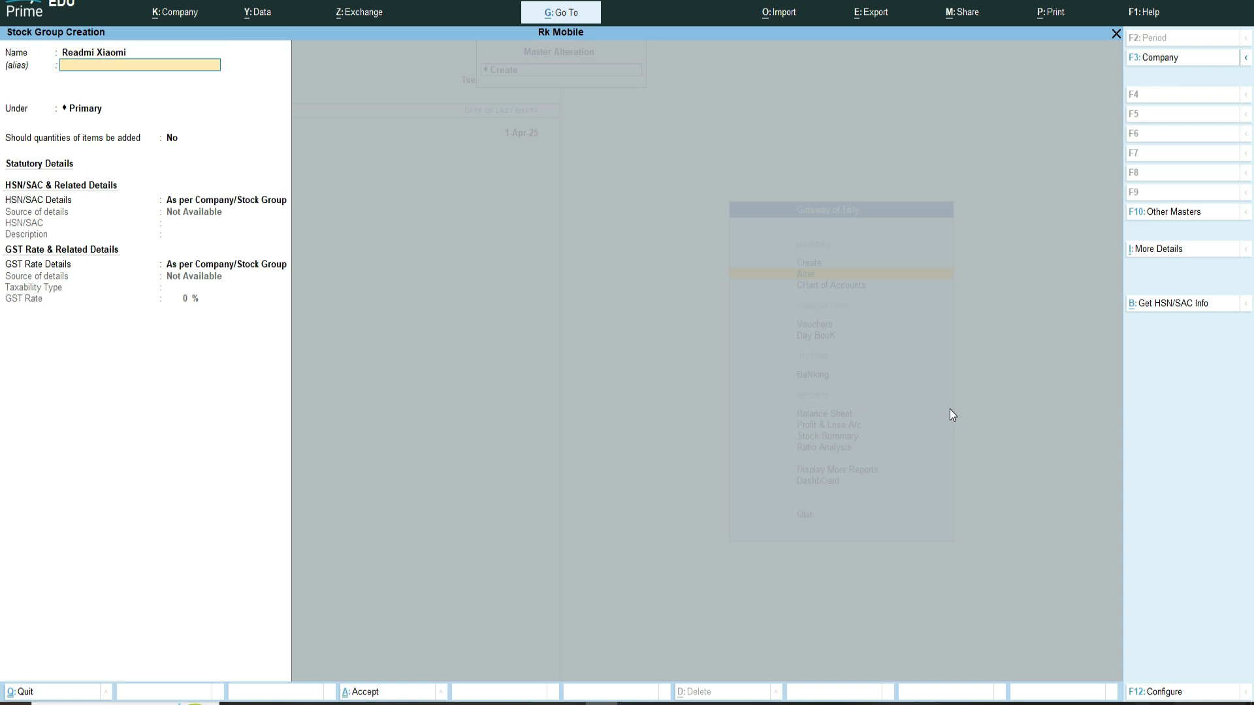
key(Return)
key(ctrl+a)
Step: Create a stock group named Acer under Primary
text(Acer)
key(Return)
key(Return)
key(Return)
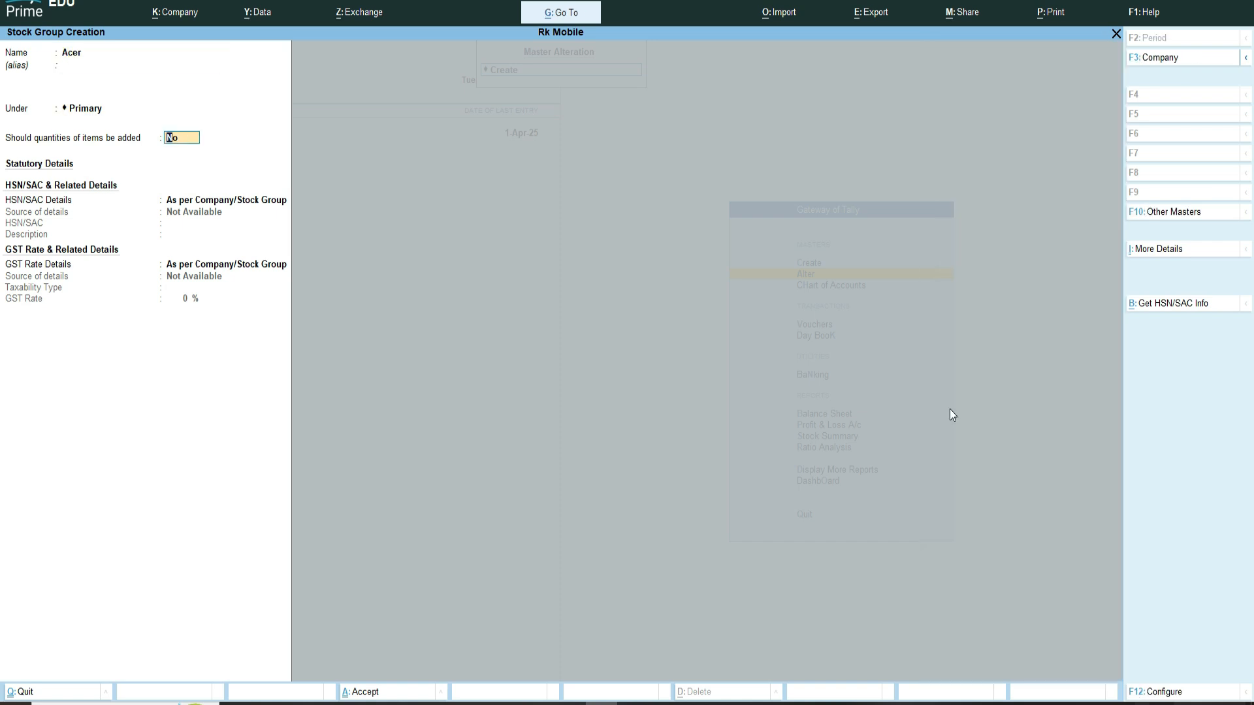
key(ctrl+a)
Step: Create a stock group named Lg Led under Primary
text(Lg)
key(Return)
key(Return)
key(Return)
key(ctrl+a)
Step: Create a stock group named Toshiba LED under Primary
text(Toshiba)
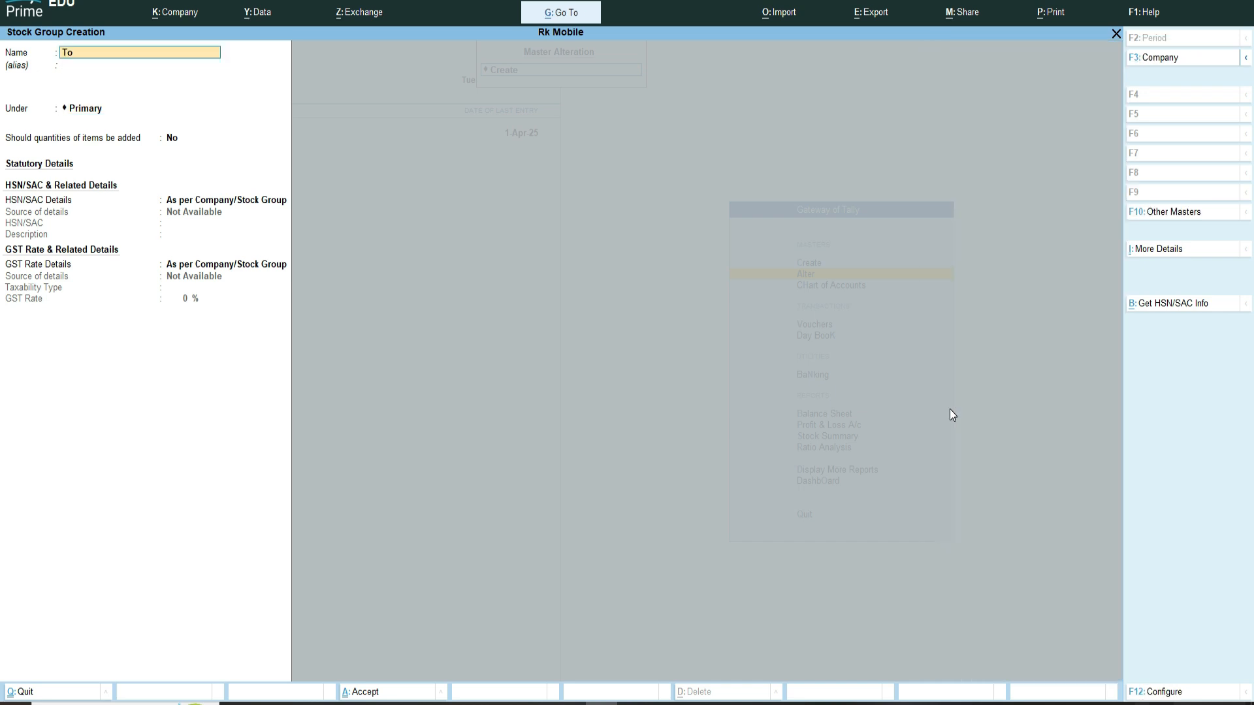
key(Return)
key(Return)
key(Return)
key(ctrl+a)
text(ED)
key(Return)
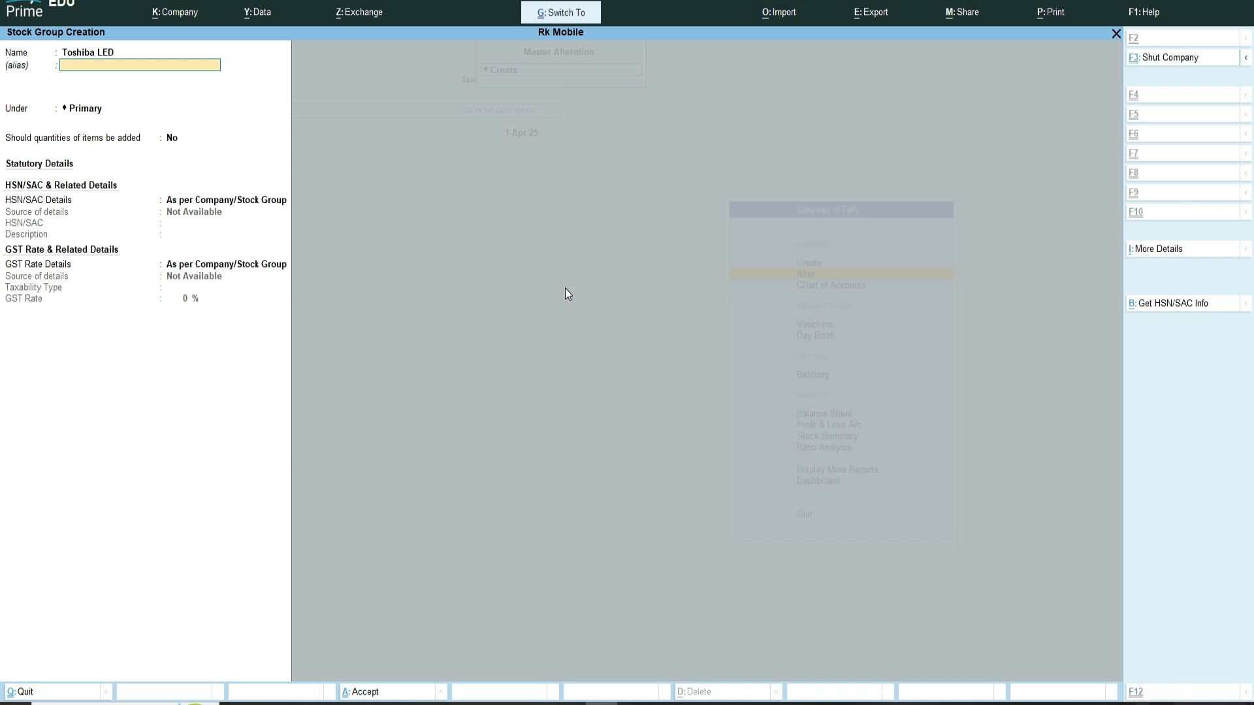
key(ctrl+a)
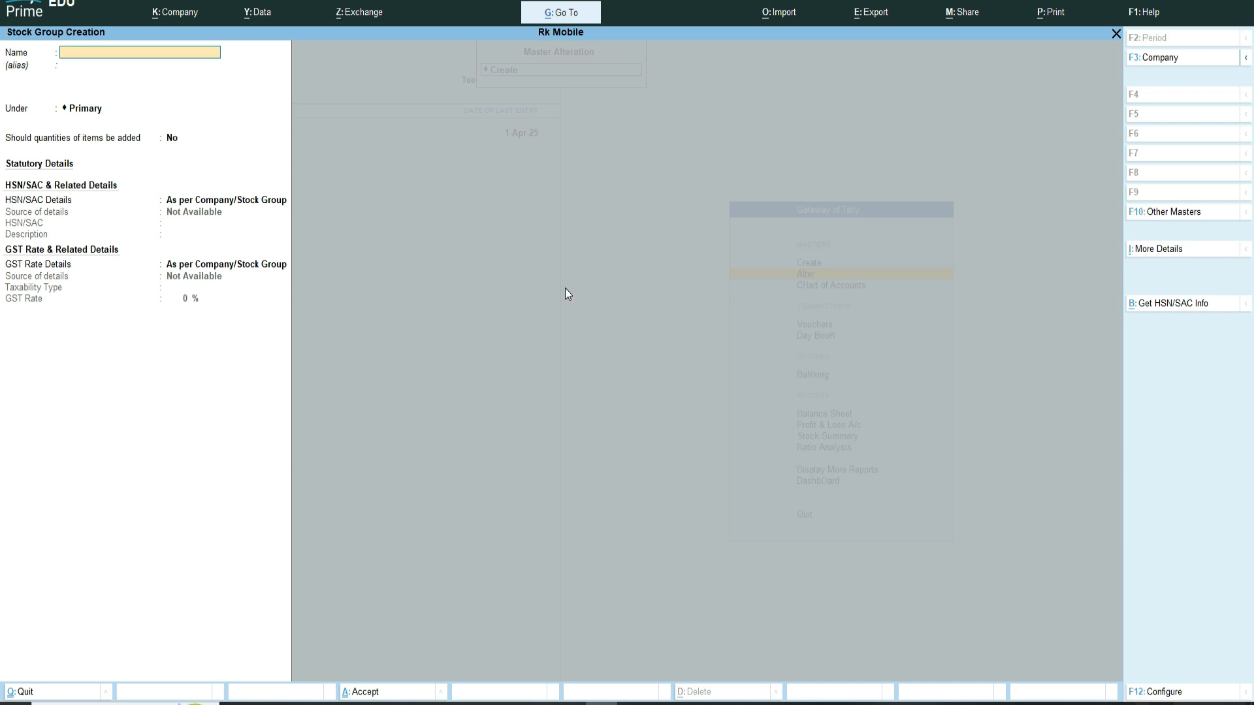
Step: Create stock groups Sony Bravia and Haier Led, then quit stock group creation
text(Sony Radio)
key(Return)
key(ctrl+a)
text(Haireer Led)
key(Return)
key(ctrl+a)
key(Escape)
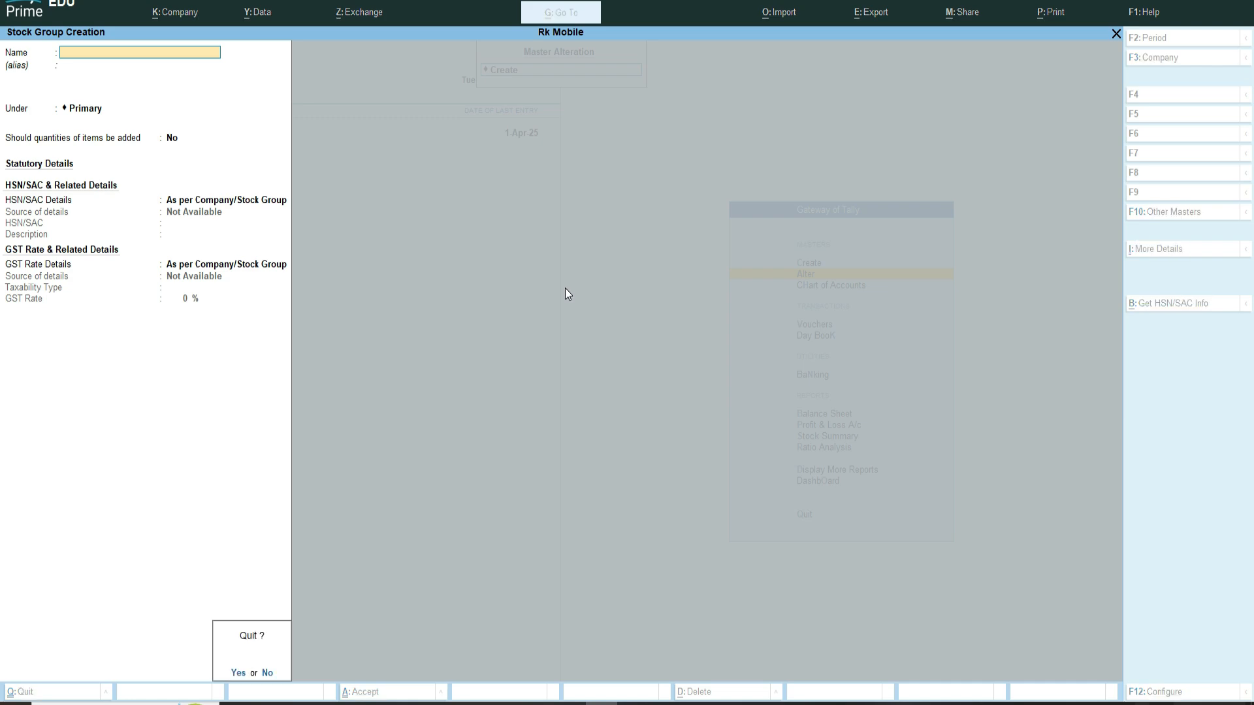
key(y)
key(Escape)
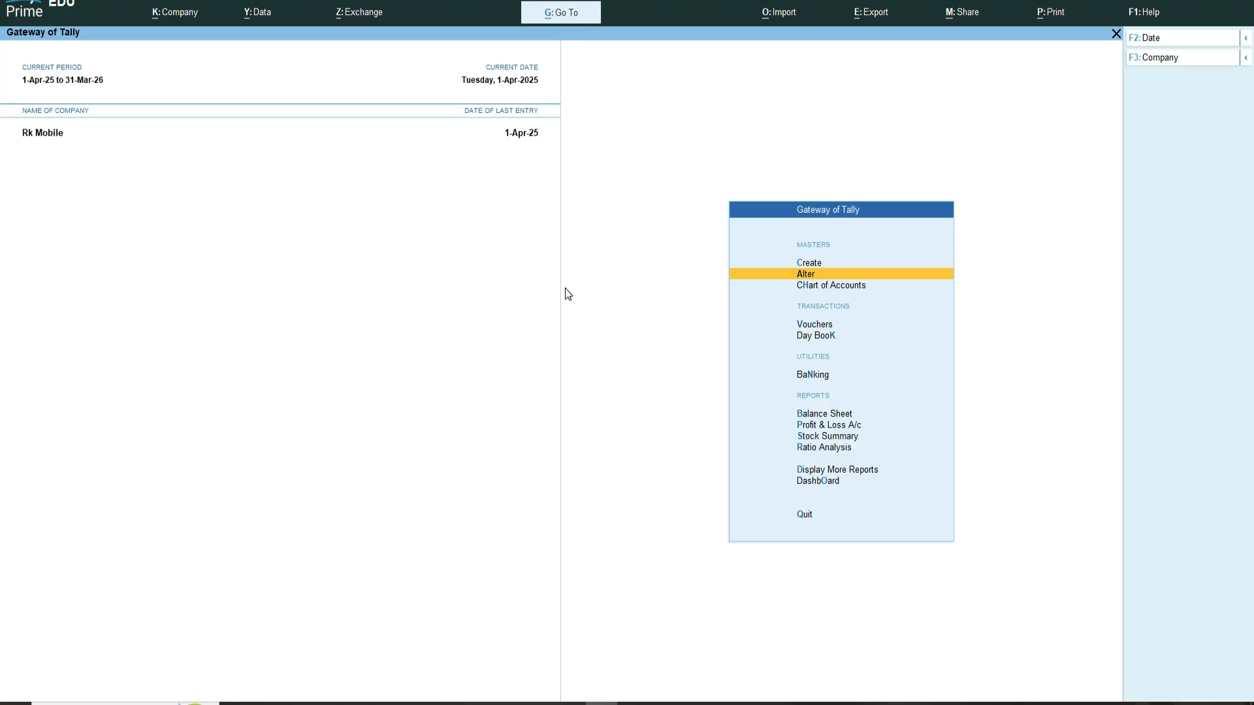
Step: Open the stock group list for alteration and review the created groups
key(Return)
key(Down)
key(Down)
key(Down)
key(Down)
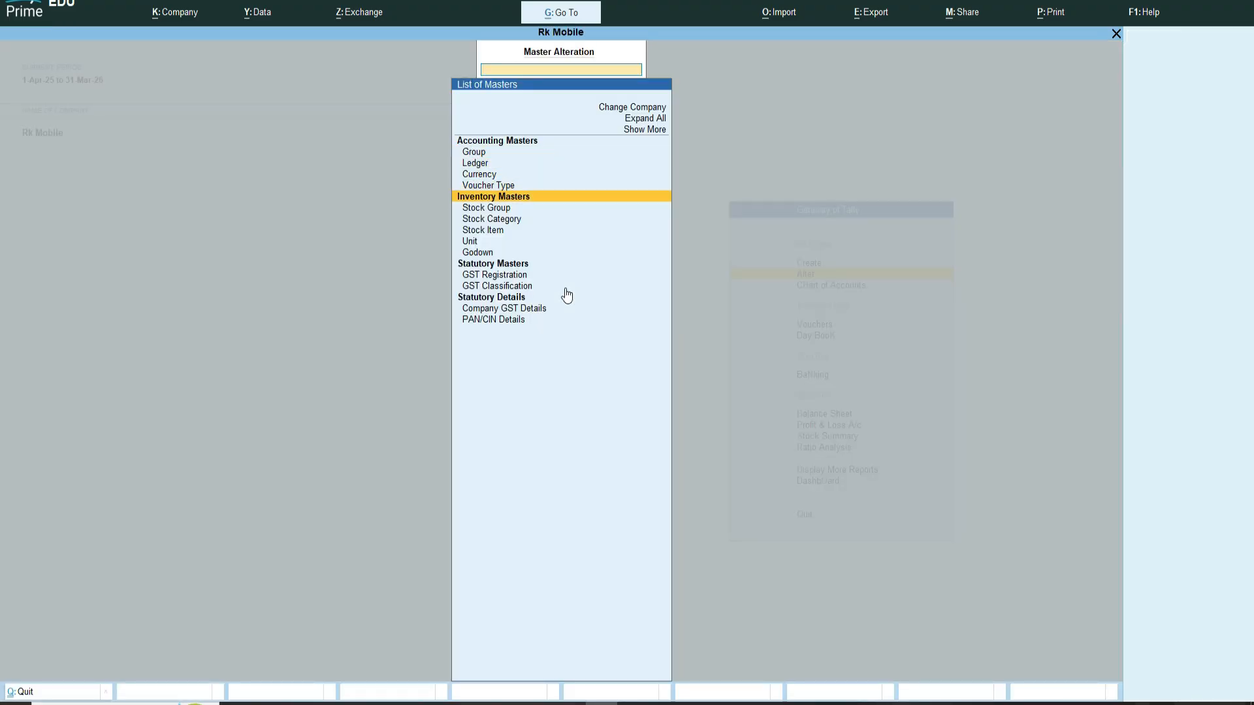
key(Return)
key(Down)
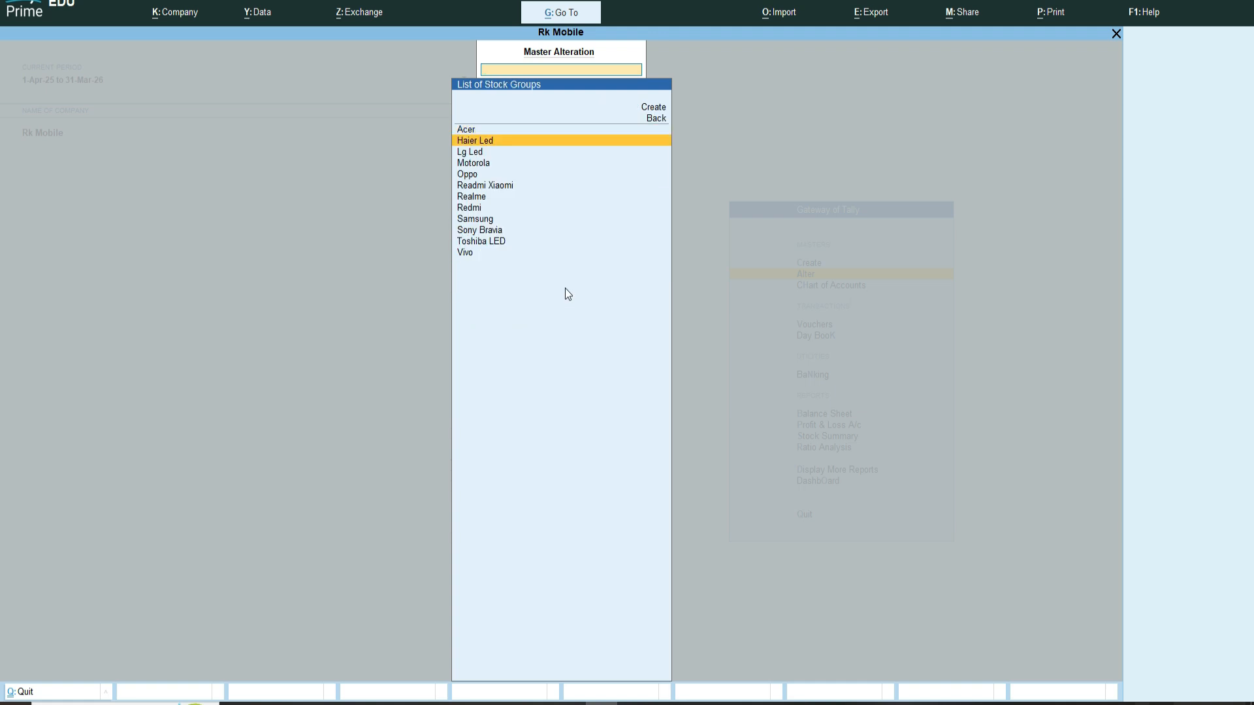
key(Up)
key(Down)
key(Down)
key(Up)
key(Down)
key(Down)
key(Down)
key(Down)
key(Down)
key(Down)
key(Down)
key(Down)
key(Down)
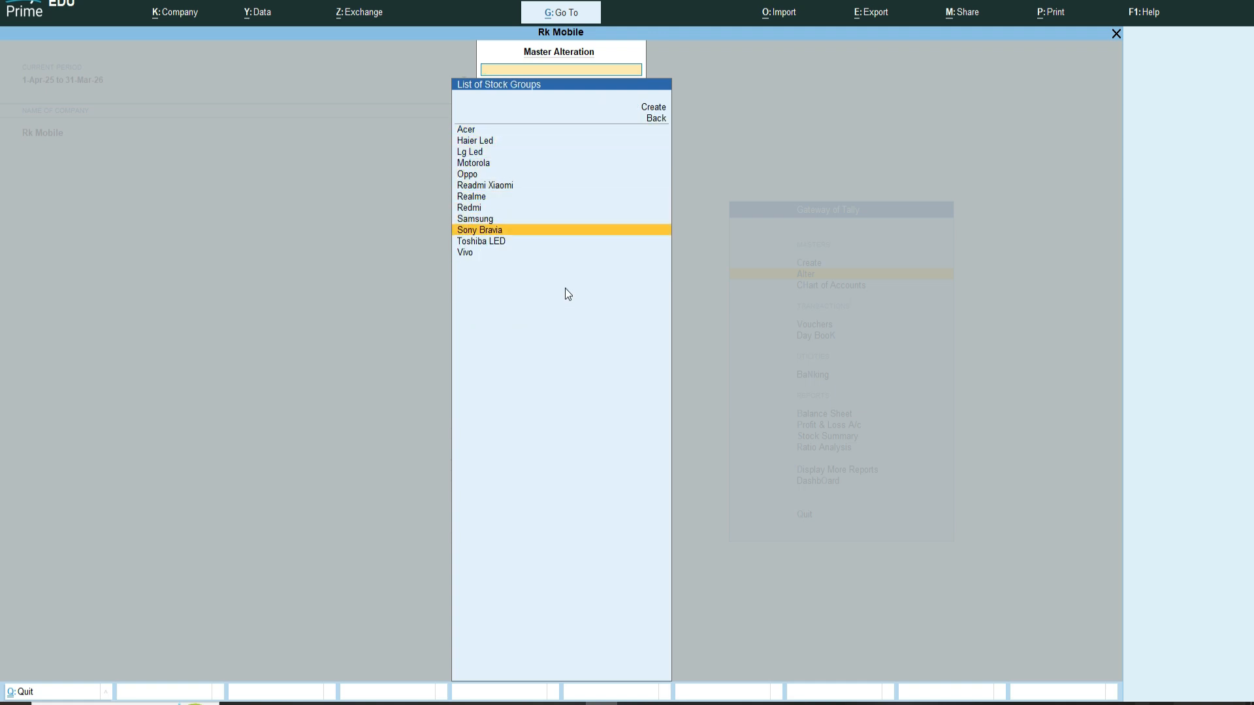
Step: Open the stock item list for alteration and review the existing items, then return to the gateway
key(Up)
key(Up)
key(Up)
key(Up)
key(Up)
key(Escape)
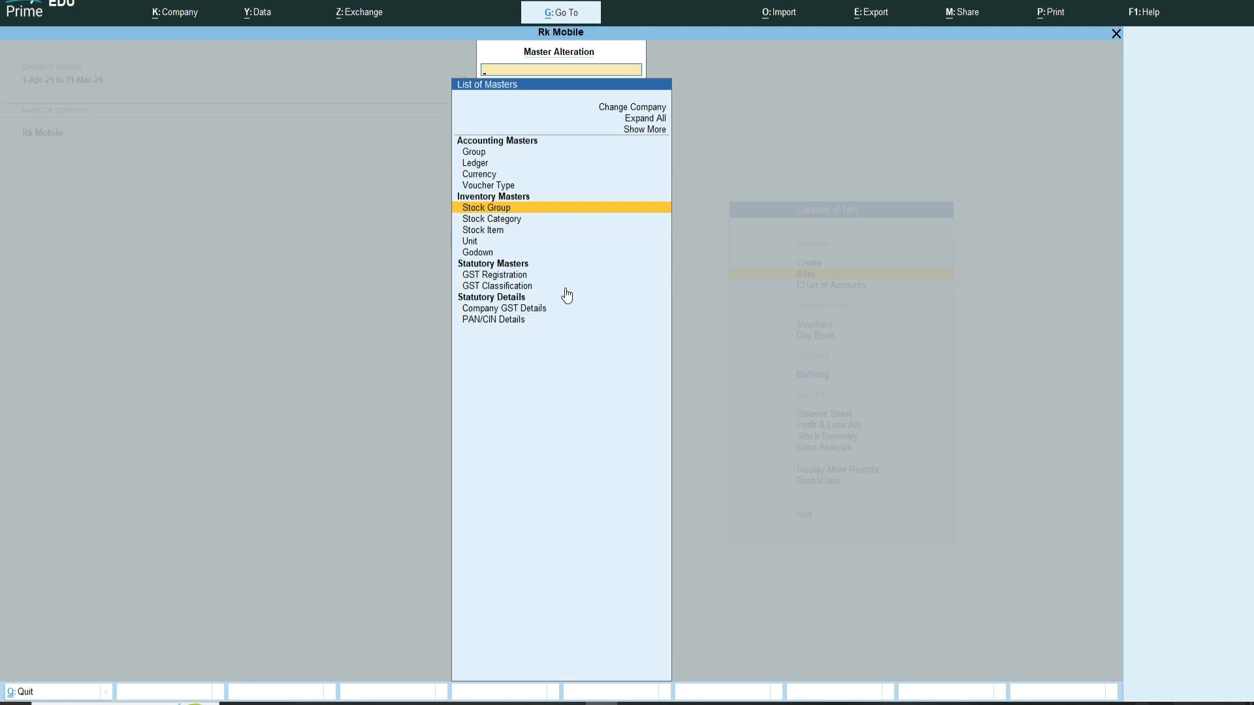
key(Down)
key(Down)
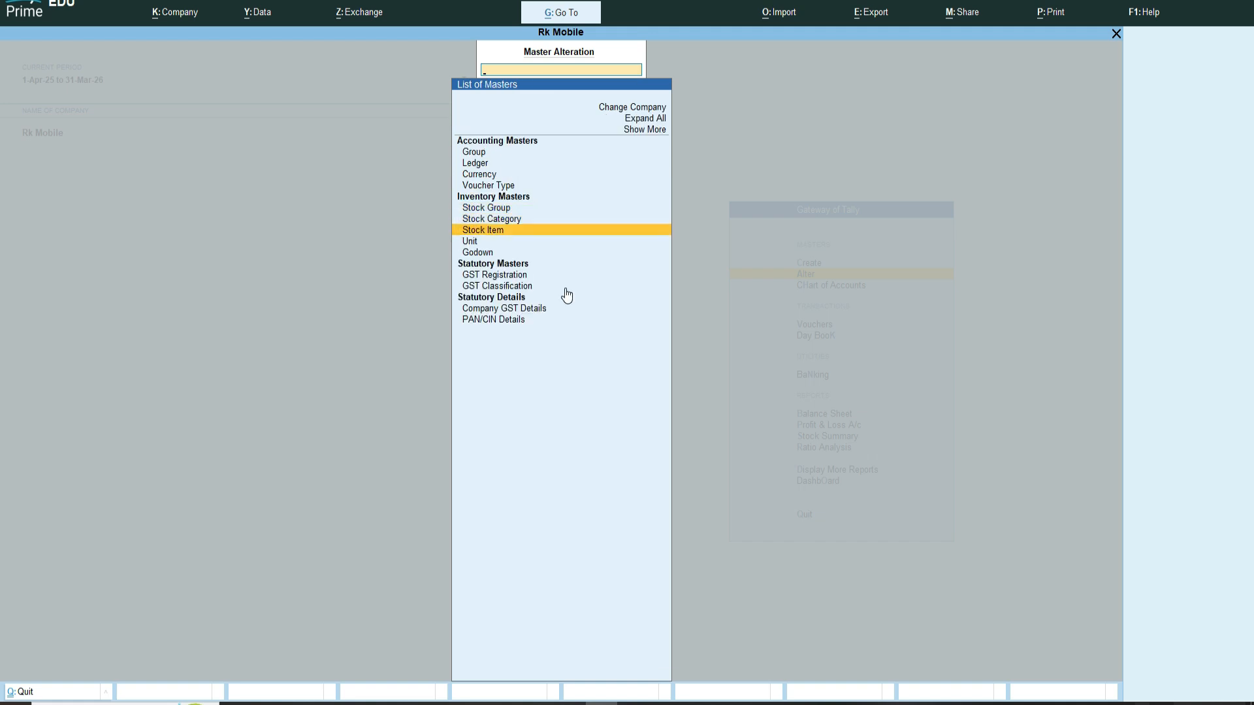
key(Return)
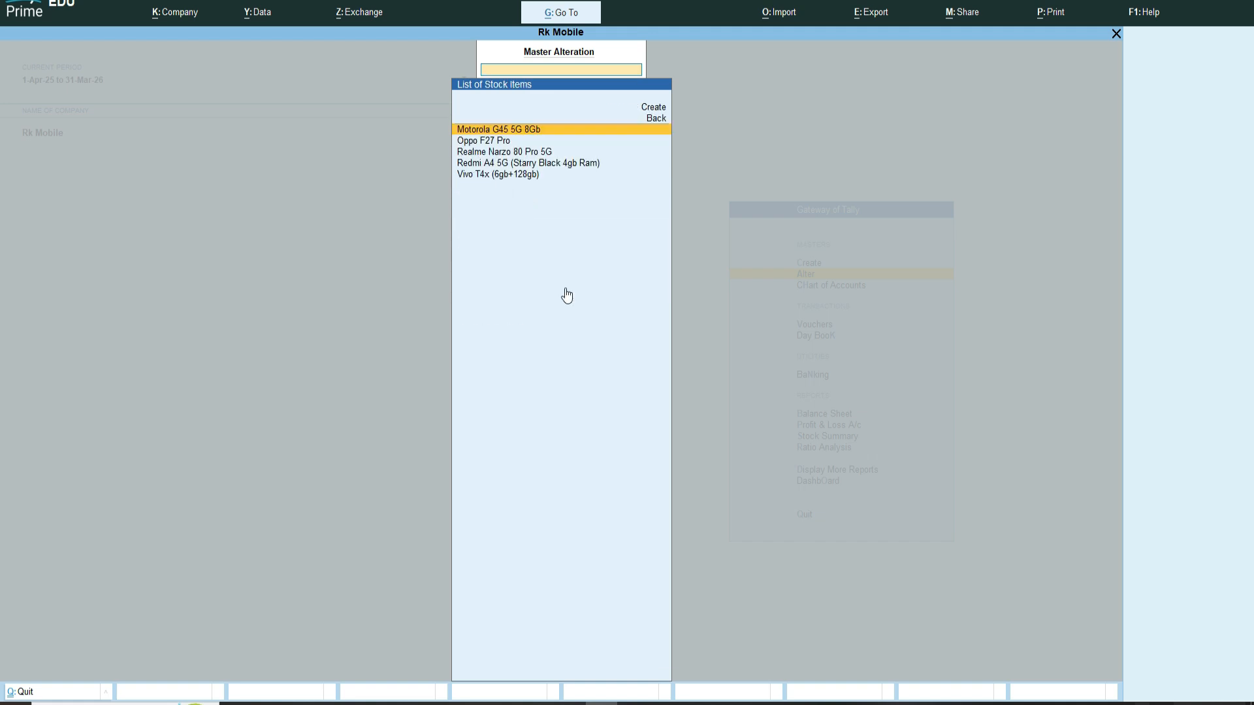
key(Escape)
key(Escape)
key(Up)
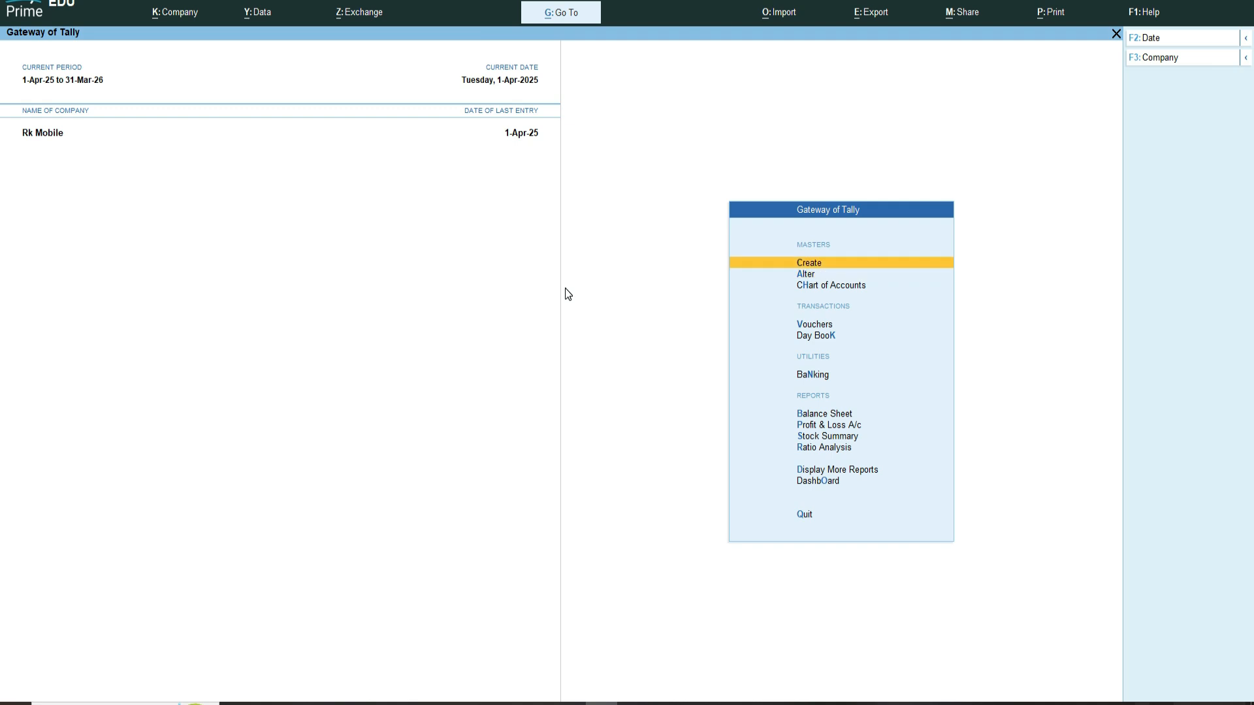
Step: Start a new stock item named Redmi 108 cm (43 inch) and place it under the Readmi Xiaomi group
key(Return)
key(Down)
key(Down)
key(Down)
key(Down)
key(Down)
key(Down)
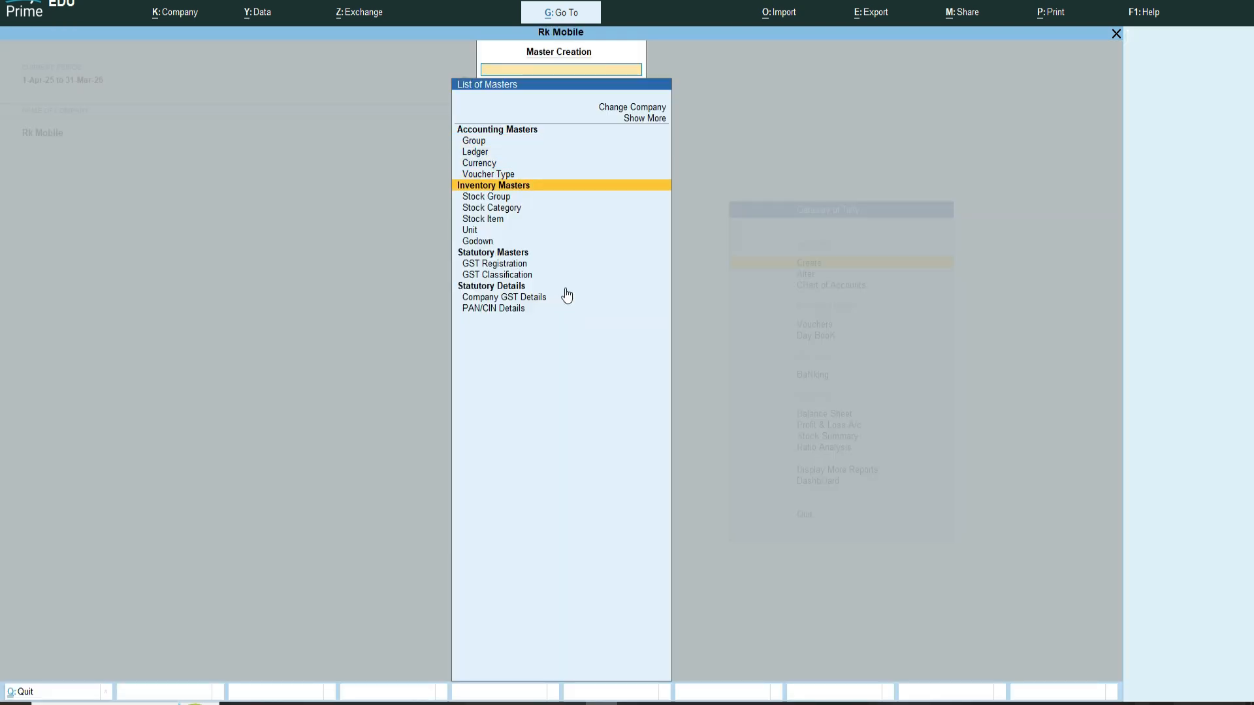
key(Return)
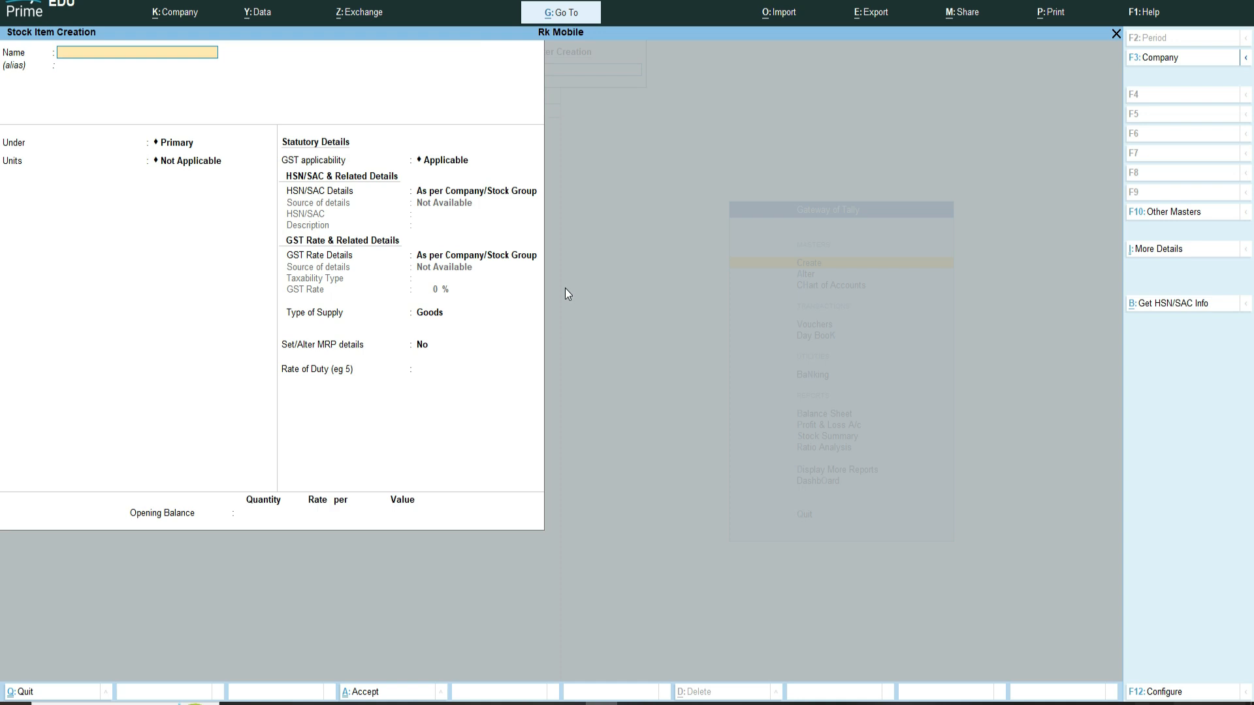
text(Redmi 108 cm)
text((43 inch)
key(Return)
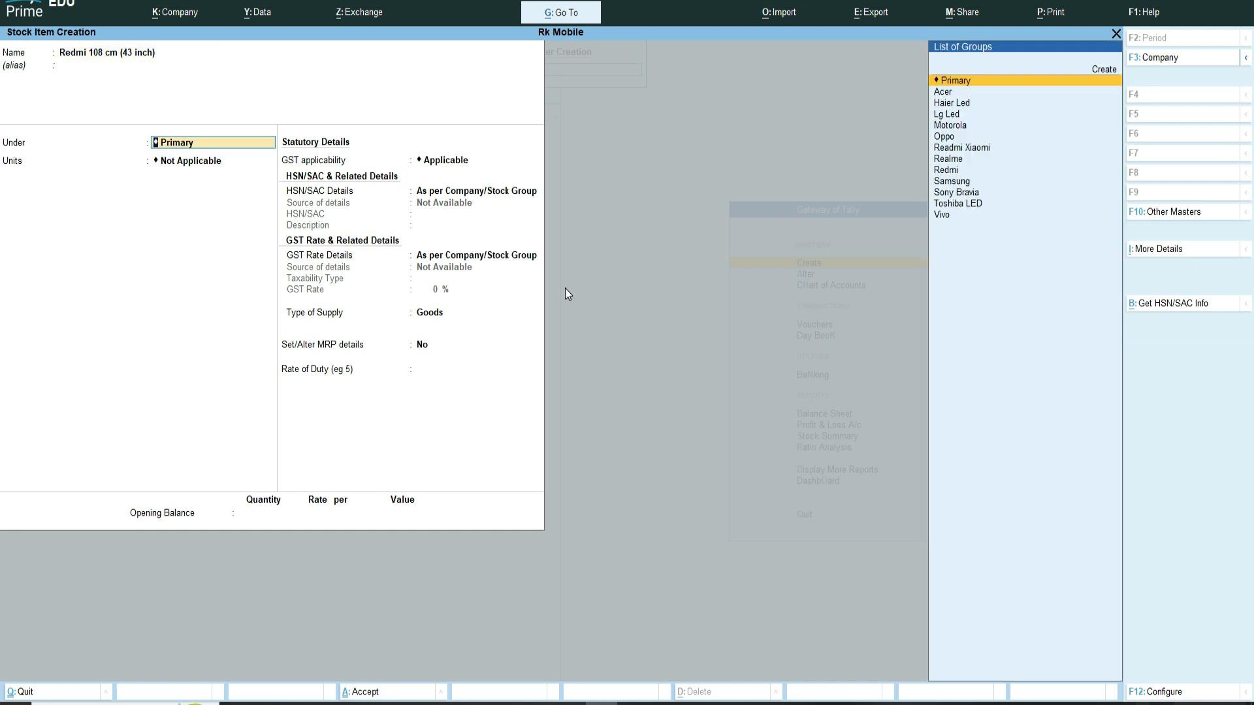
text(Re)
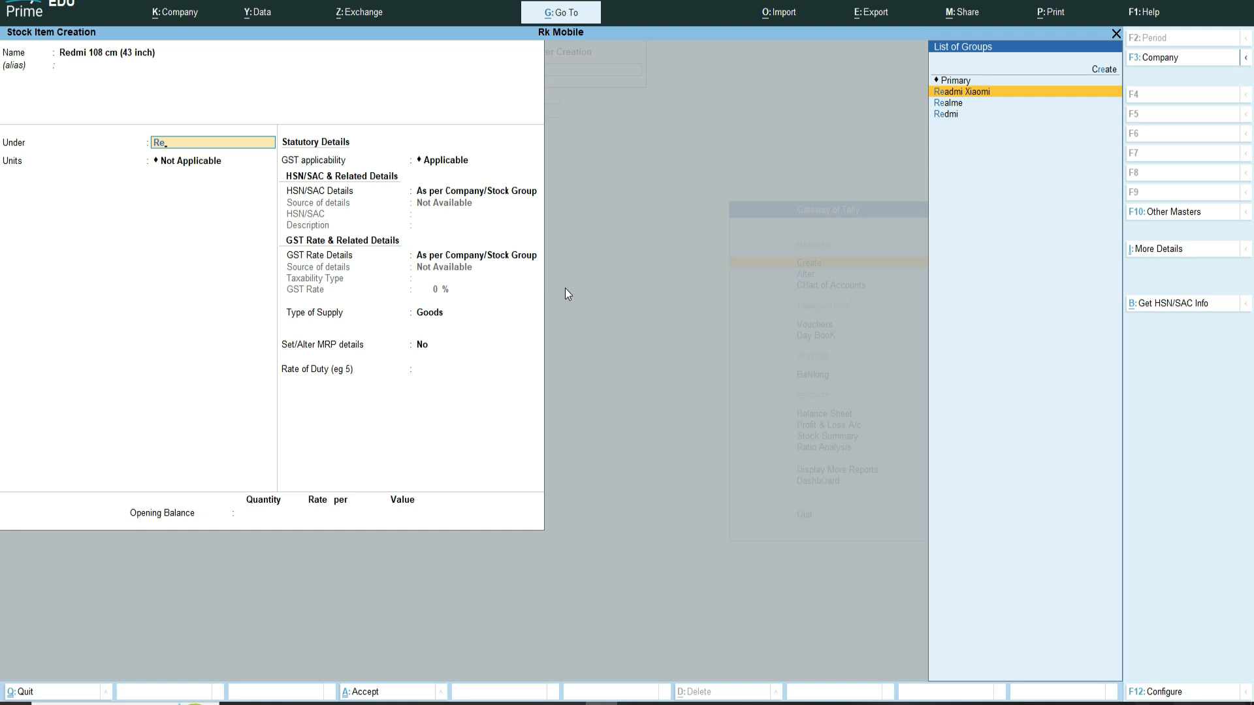
key(Return)
Step: Alter the Readmi Xiaomi stock group from within the item form, renaming it to Redmi Xiaomi
key(Up)
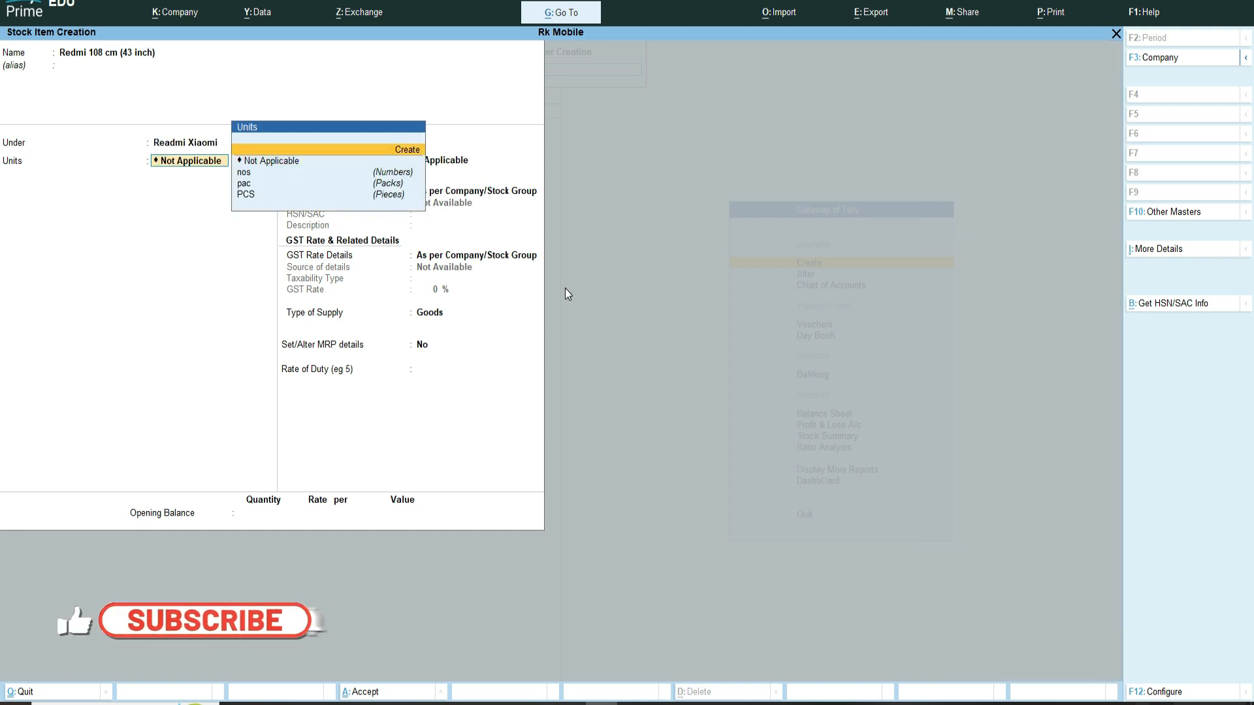
key(BackSpace)
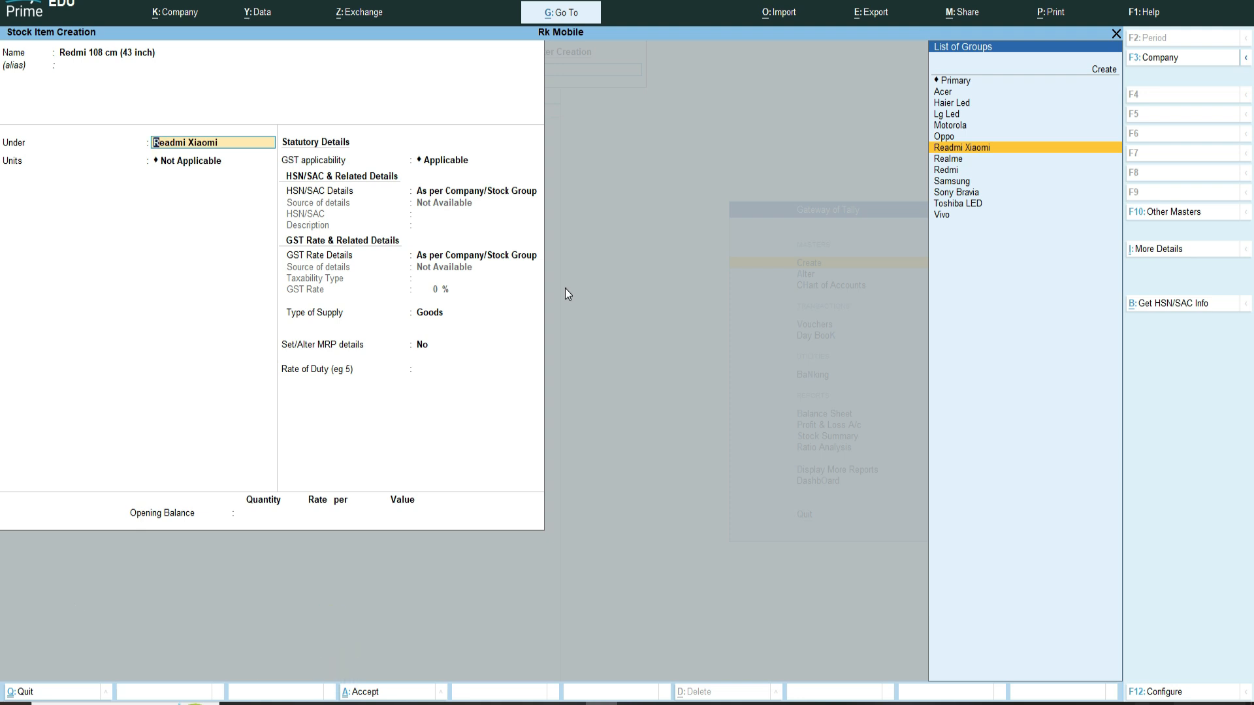
key(ctrl)
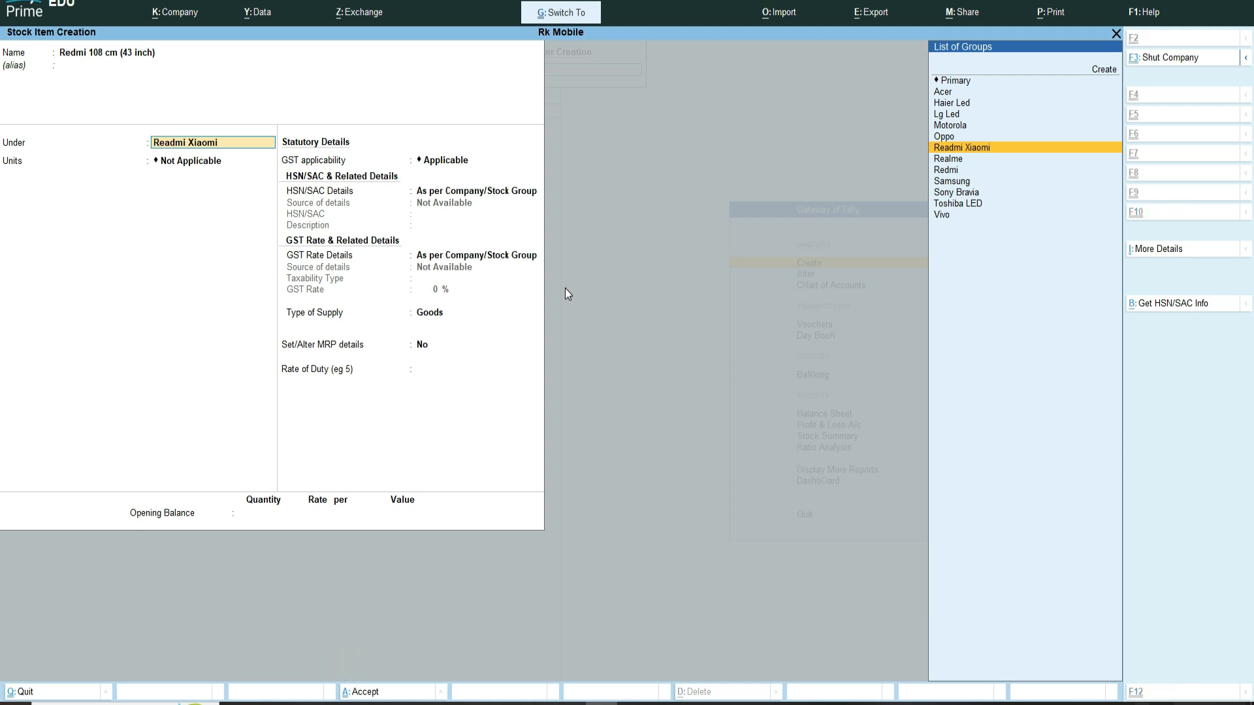
key(ctrl+Return)
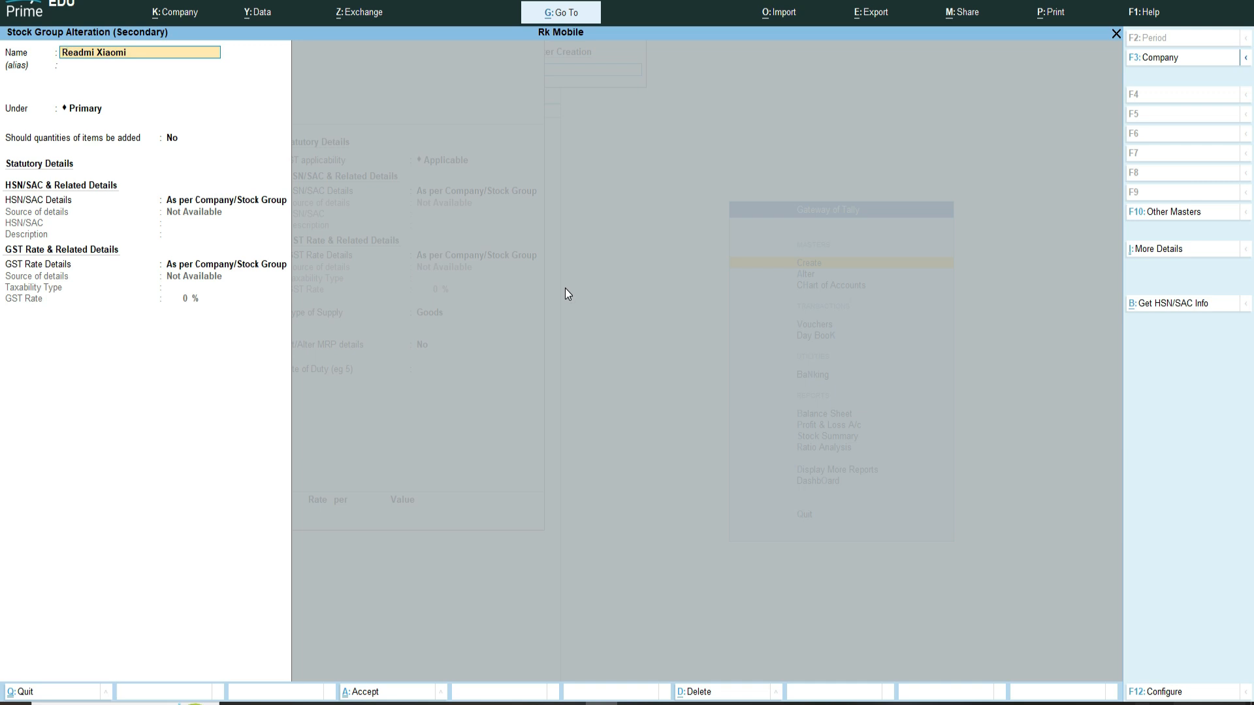
key(Delete)
key(Delete)
key(Delete)
key(Delete)
key(Delete)
key(Delete)
text(Red)
key(Delete)
key(Delete)
text(Xiaomi)
key(ctrl+a)
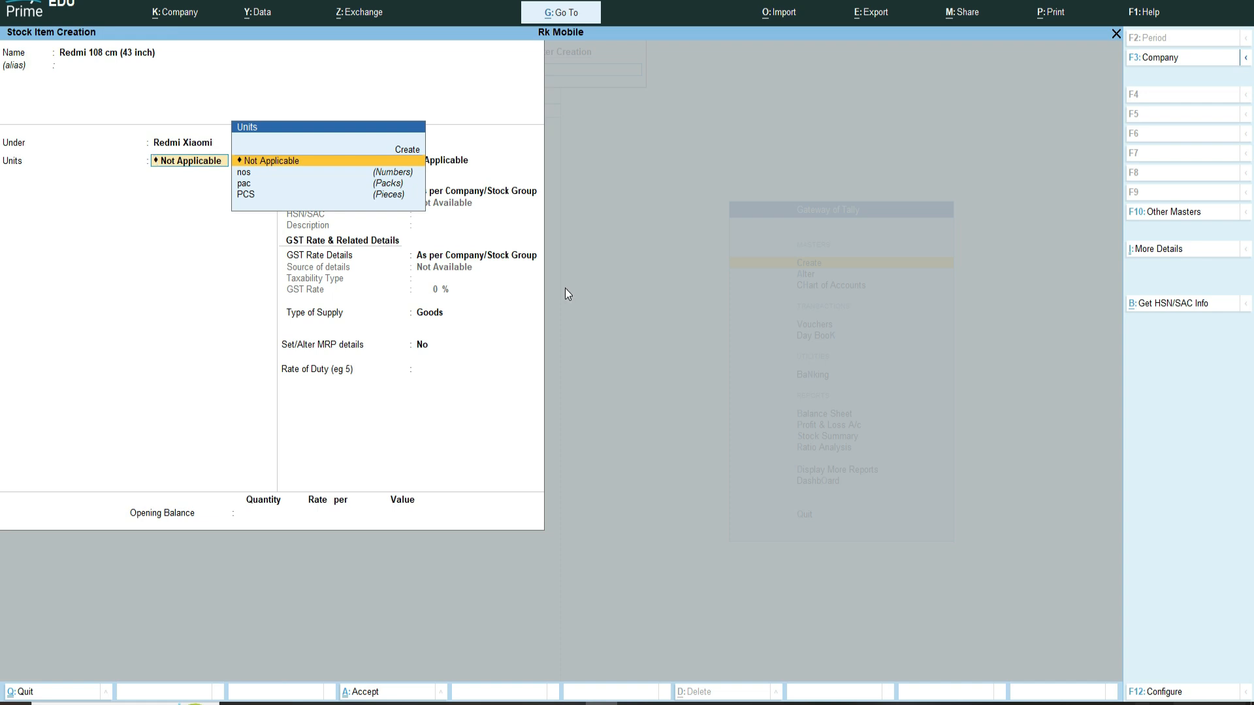
Step: Set the Redmi item's units to PCS and save the stock item
key(Down)
key(Down)
key(Down)
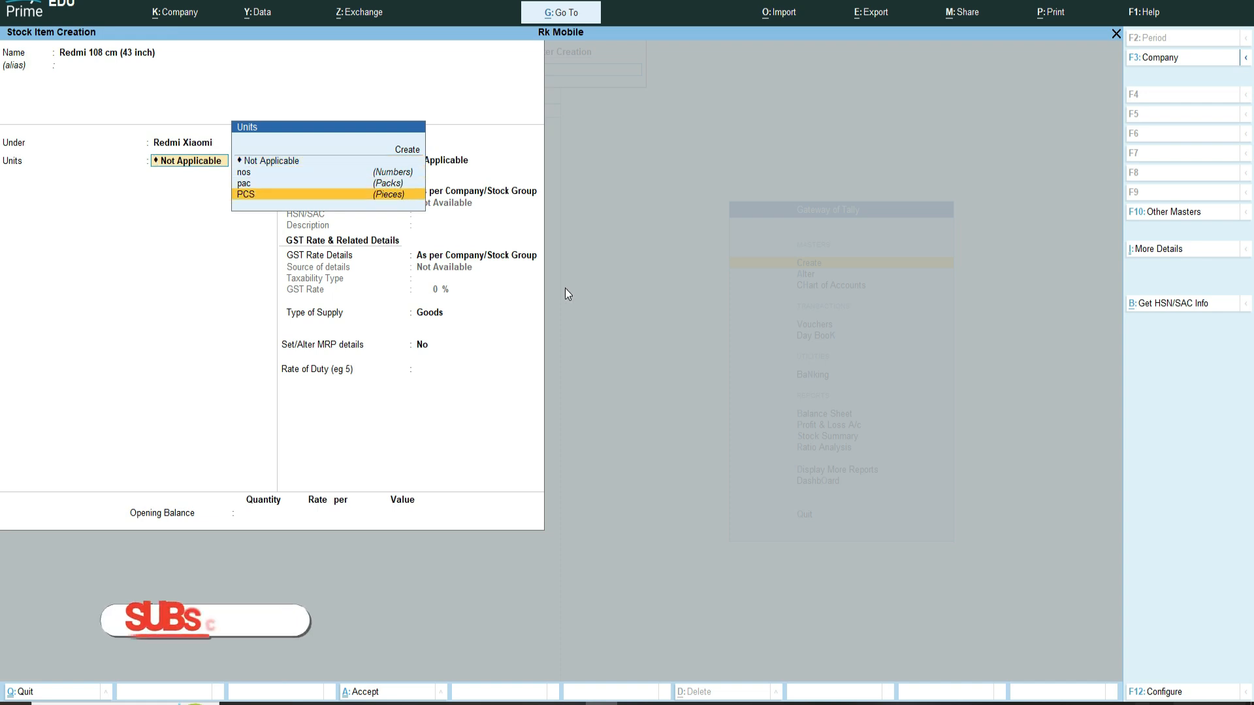
key(Return)
key(Return)
key(Return)
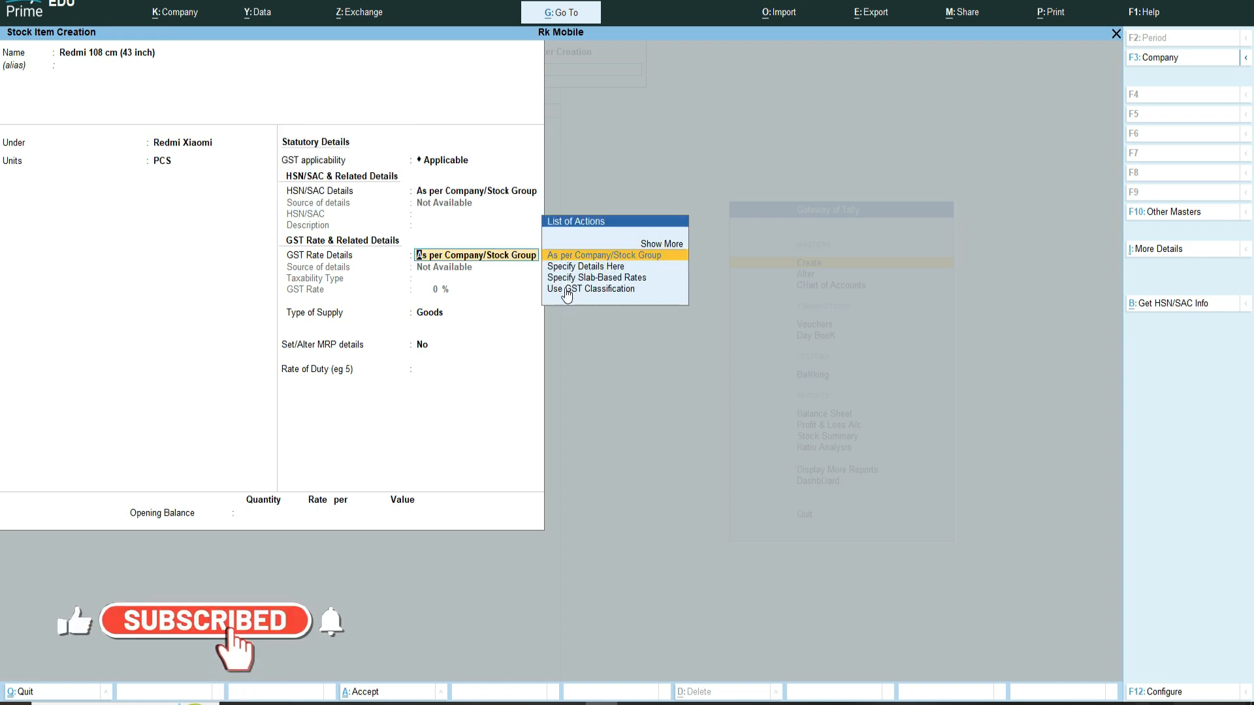
key(ctrl+a)
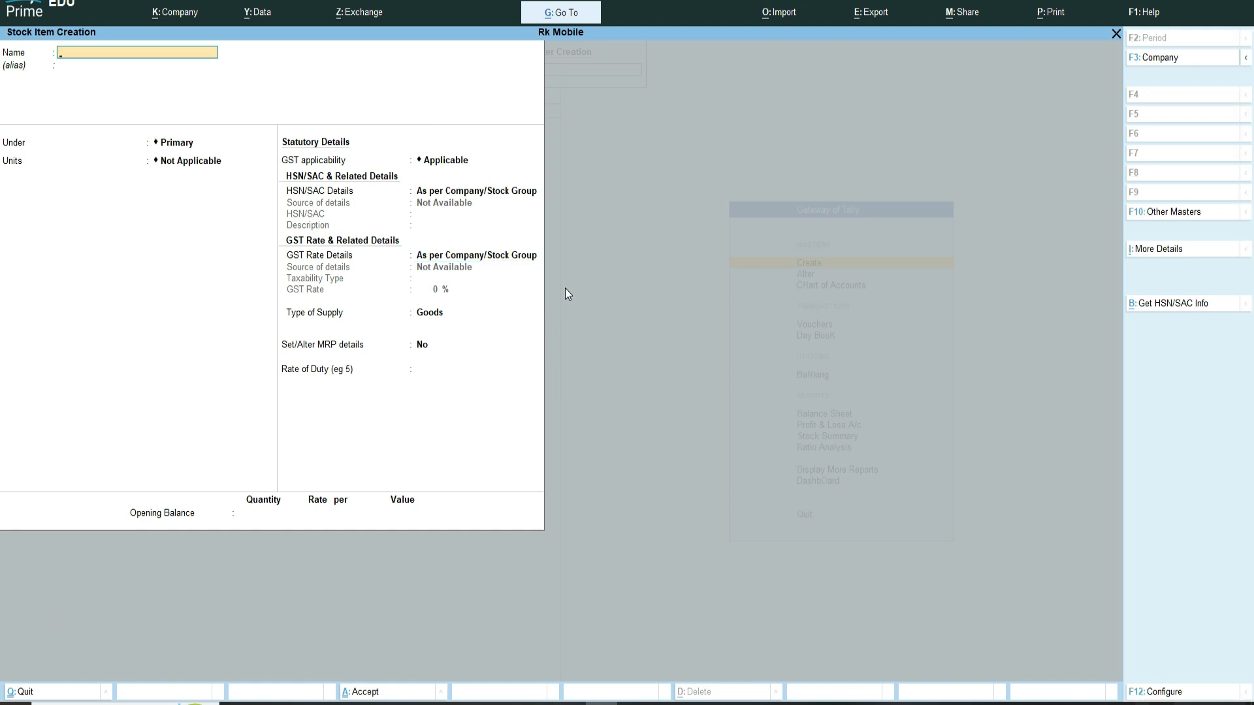
Step: Create stock item Acer 109 cm ( 43 inch) under the Acer group with PCS units
text(Acer 109 cm ( 43 inch)
key(Return)
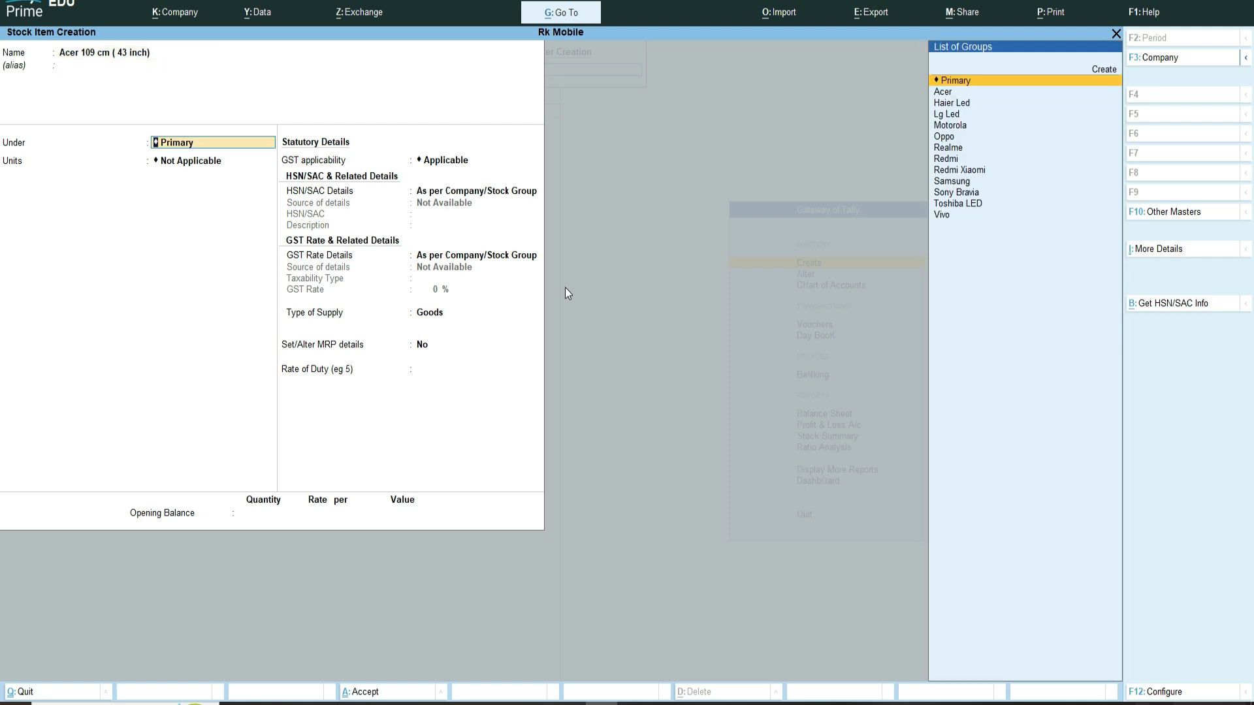
text(ac)
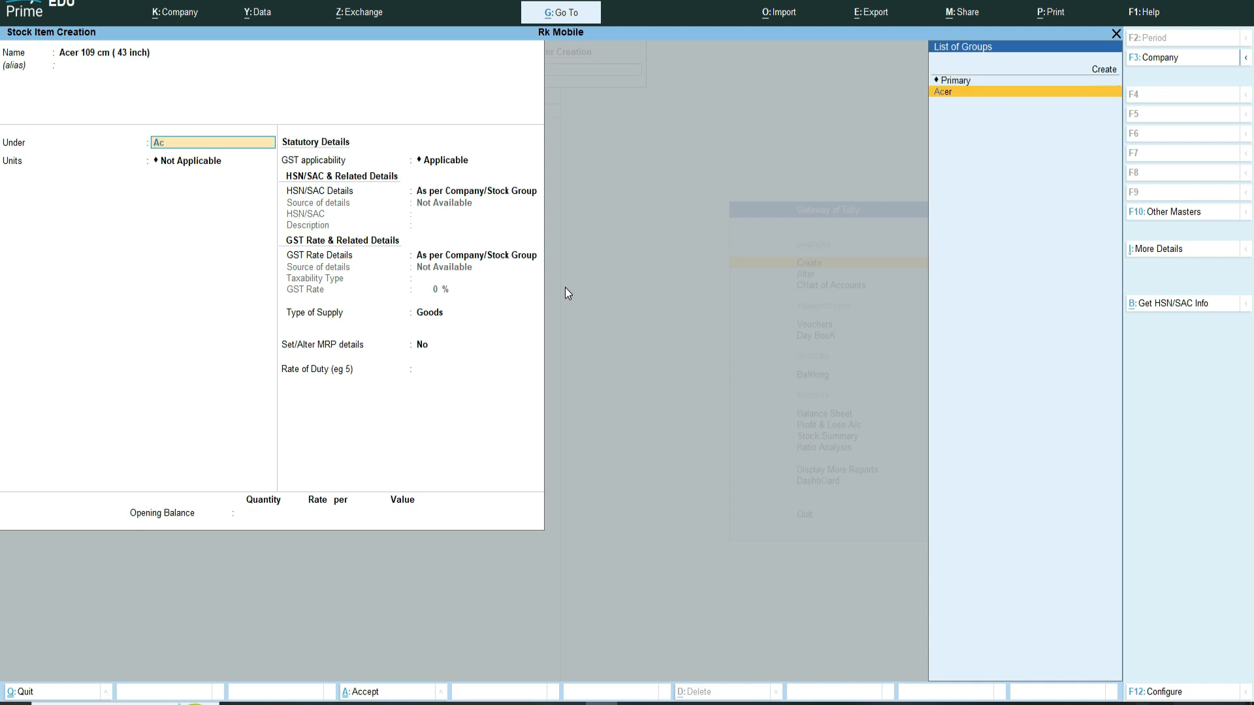
key(Return)
key(Down)
key(Down)
key(Down)
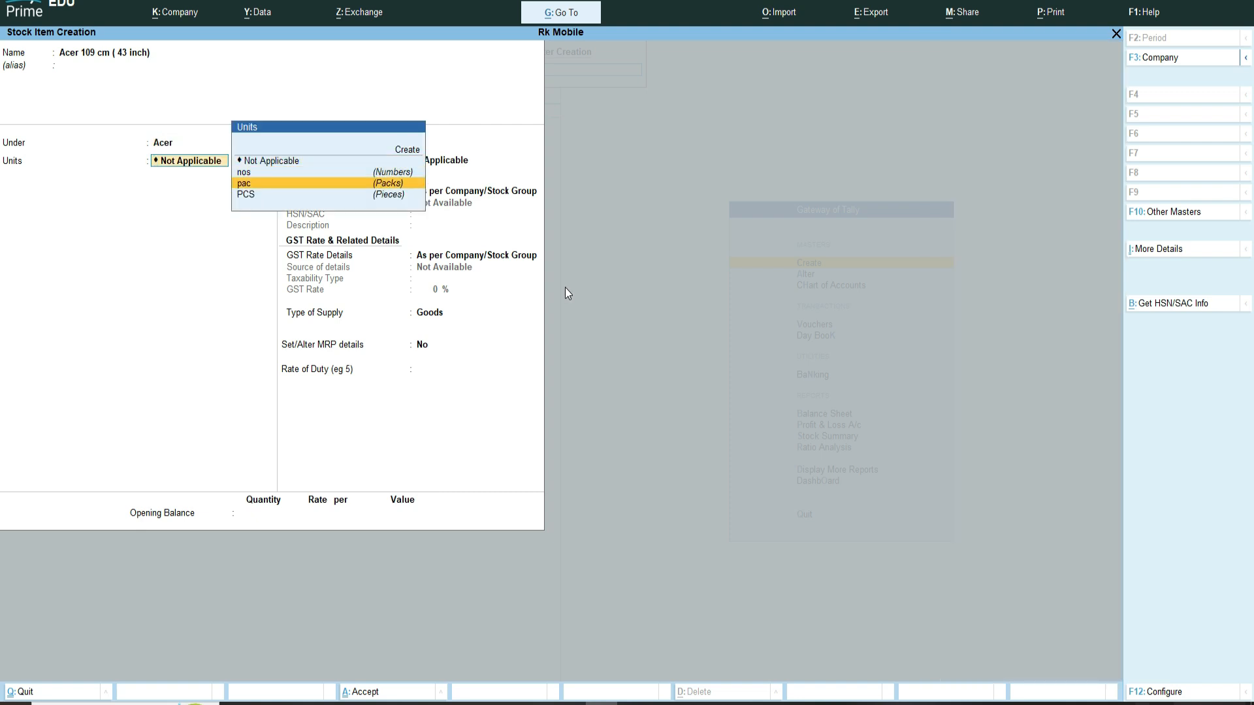
key(Return)
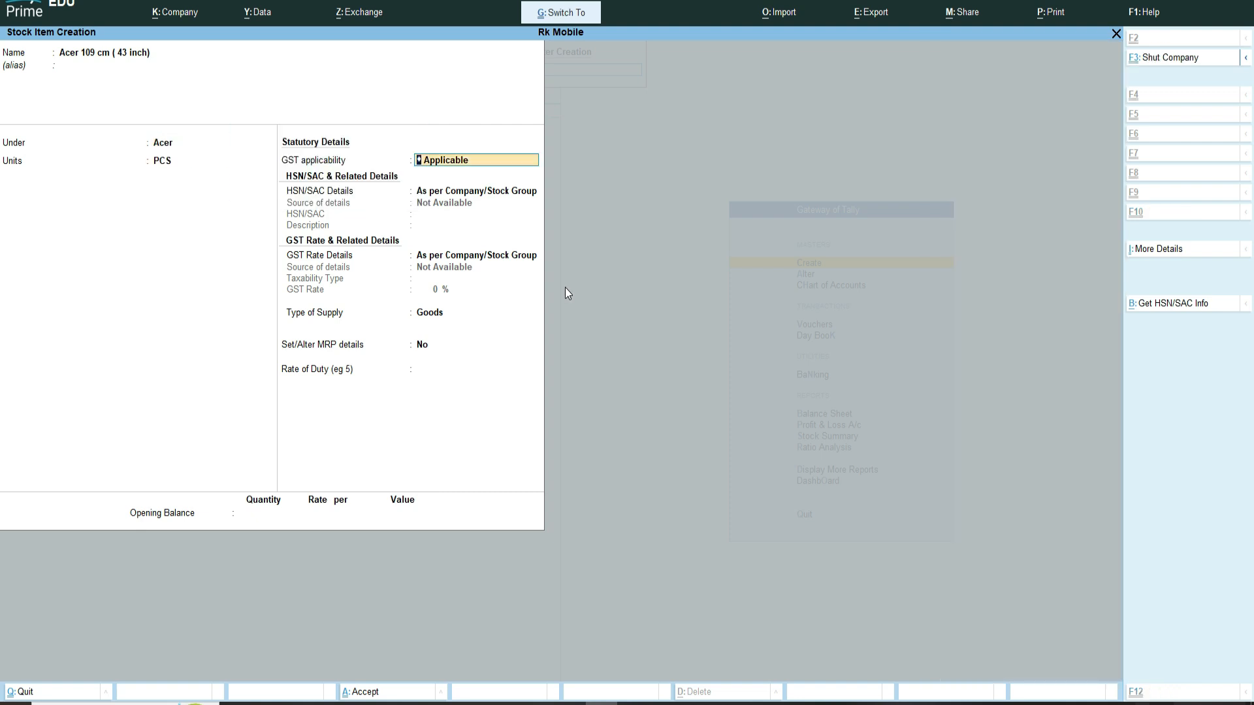
key(ctrl+a)
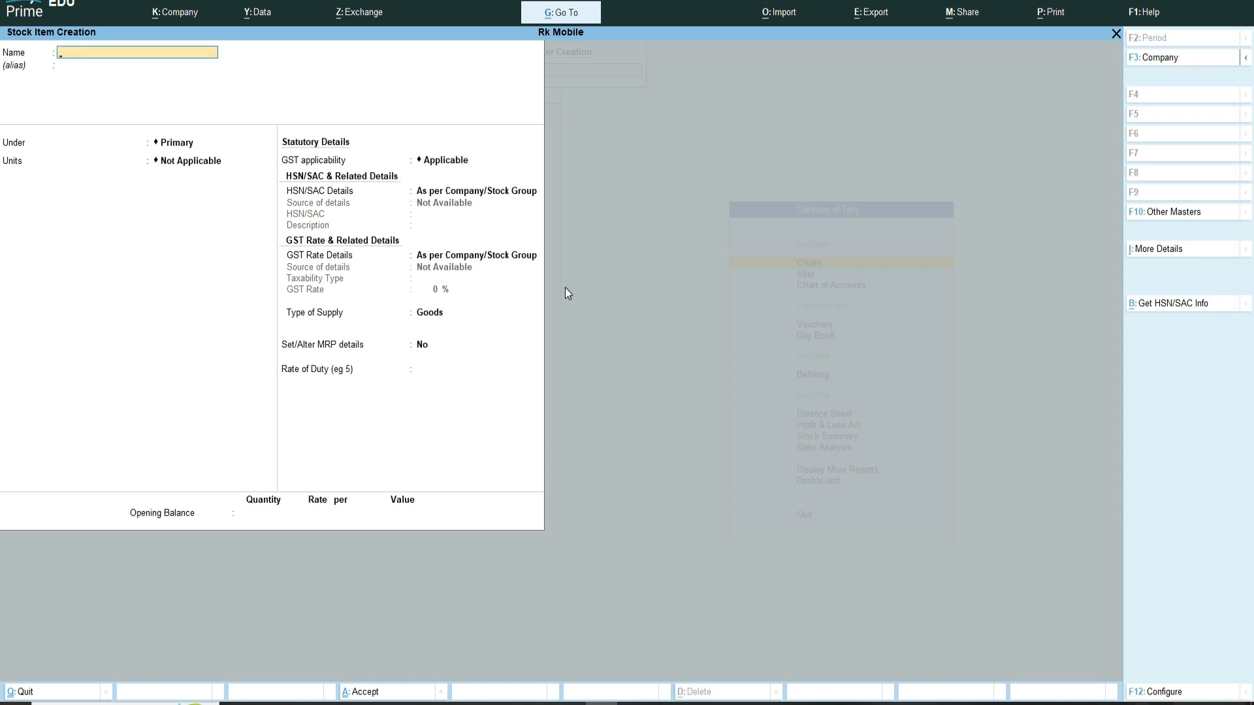
Step: Name a new stock item Lg 139 cm (55 inches) 4K
text(Lg 139 cm)
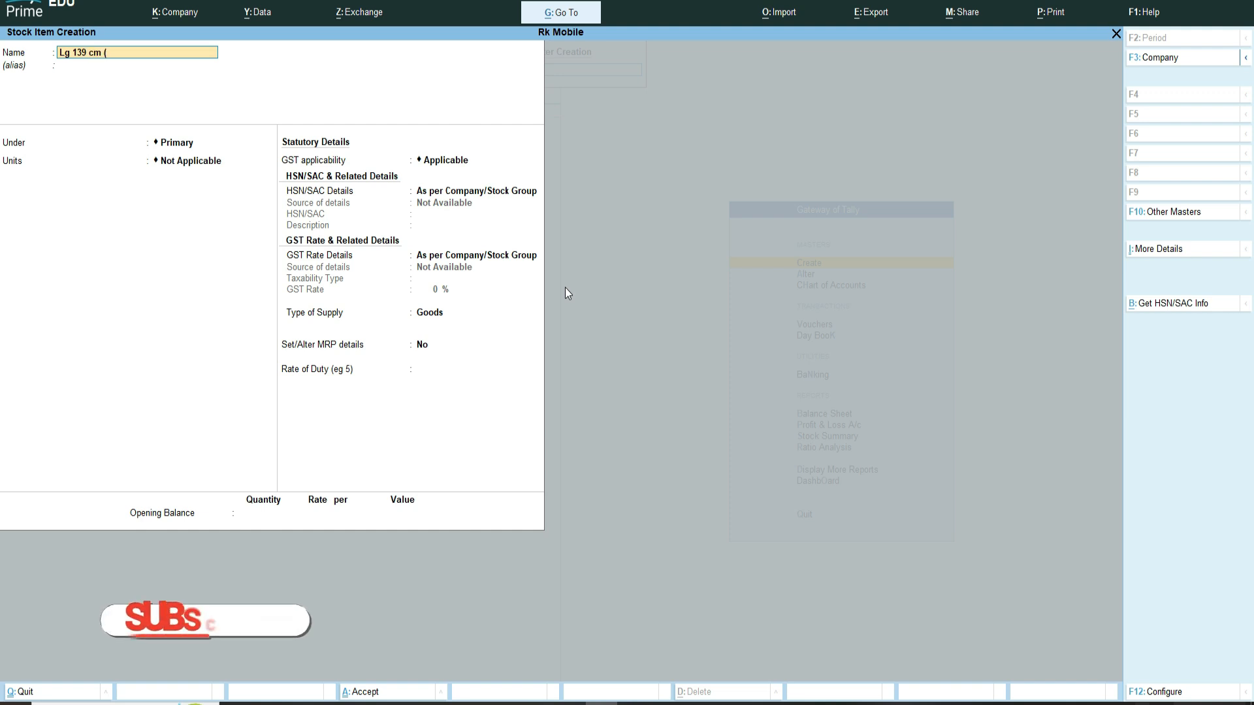
text( (55)
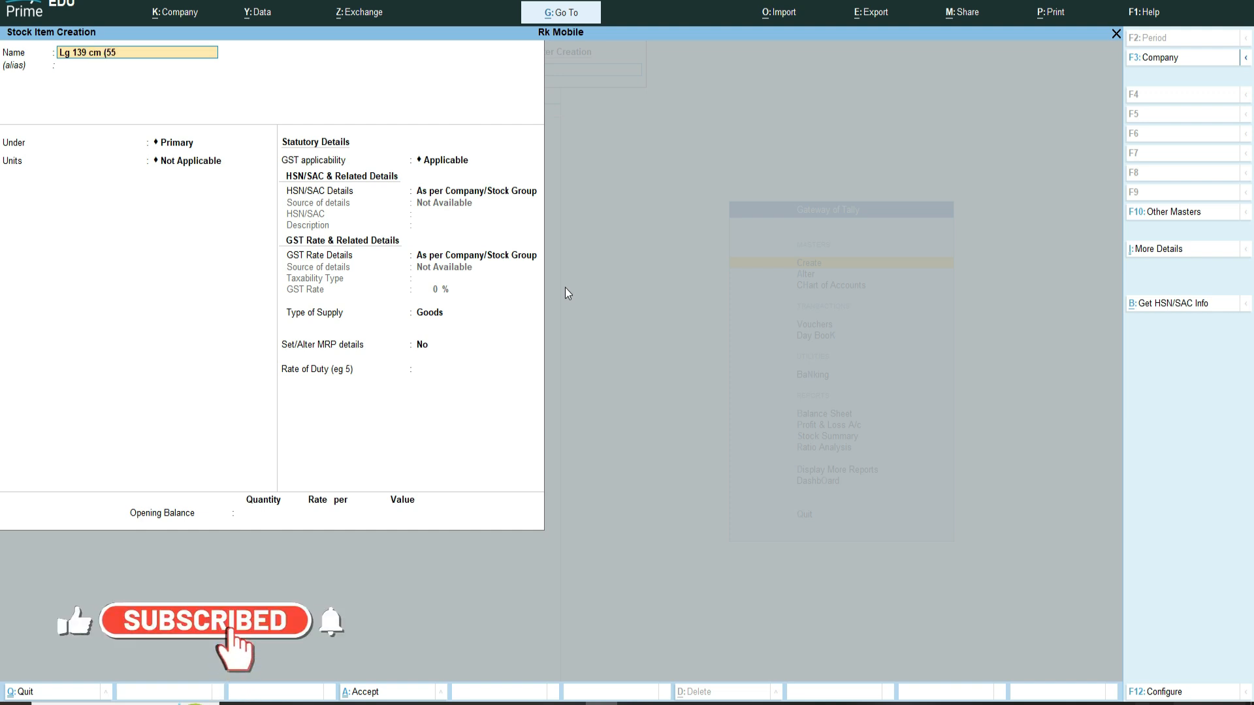
text( inches)
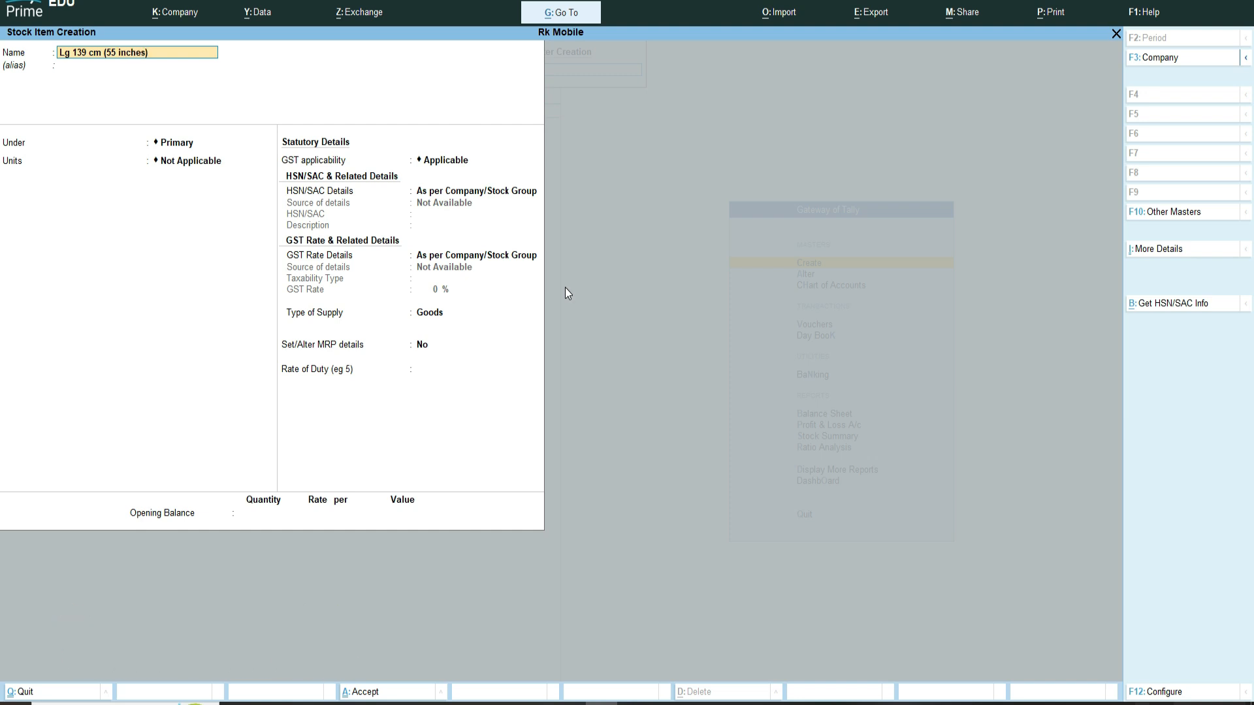
text() 4K)
key(Return)
Step: Place the Lg item under the Lg Led group with PCS units and save it
key(Return)
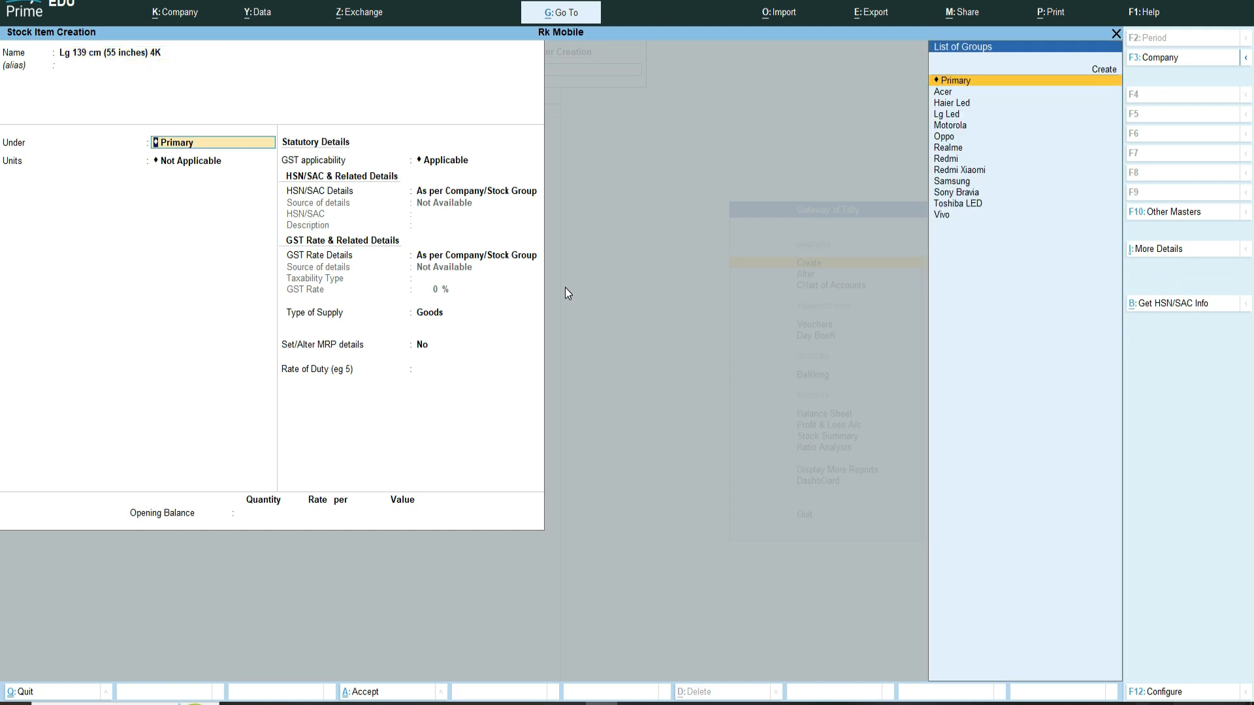
text(lg)
key(Return)
key(Down)
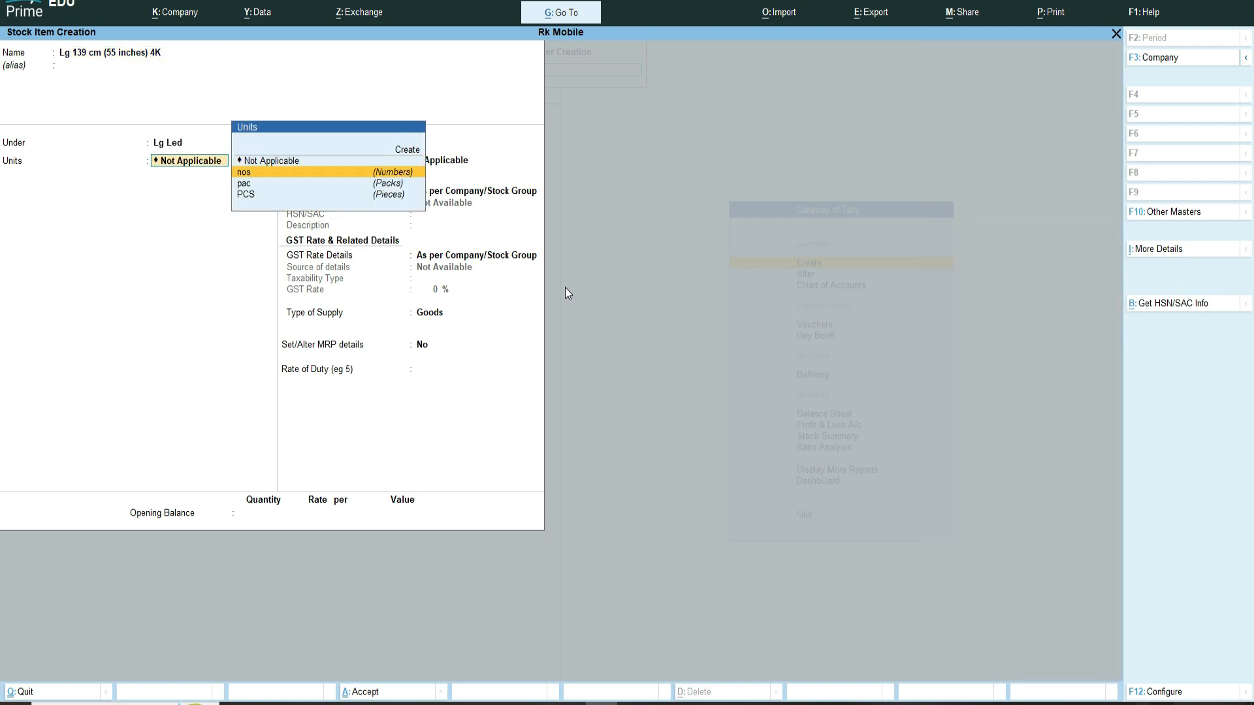
key(Down)
key(Down)
key(Return)
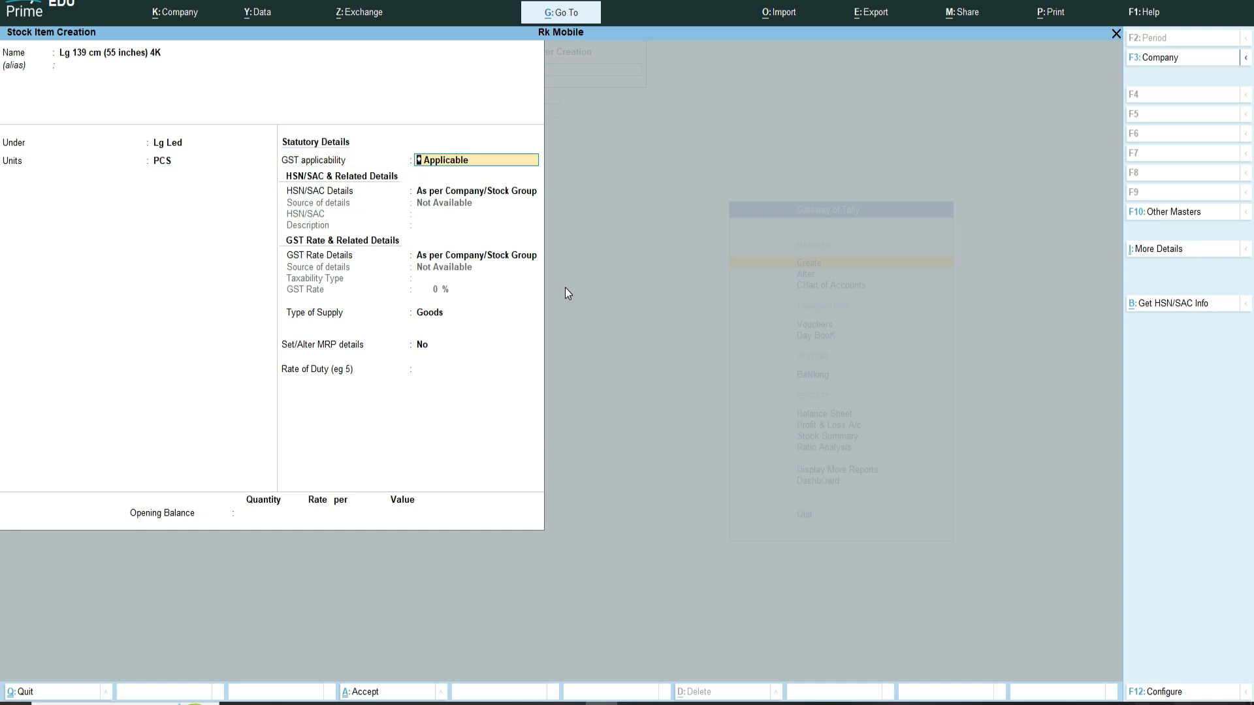
key(ctrl+a)
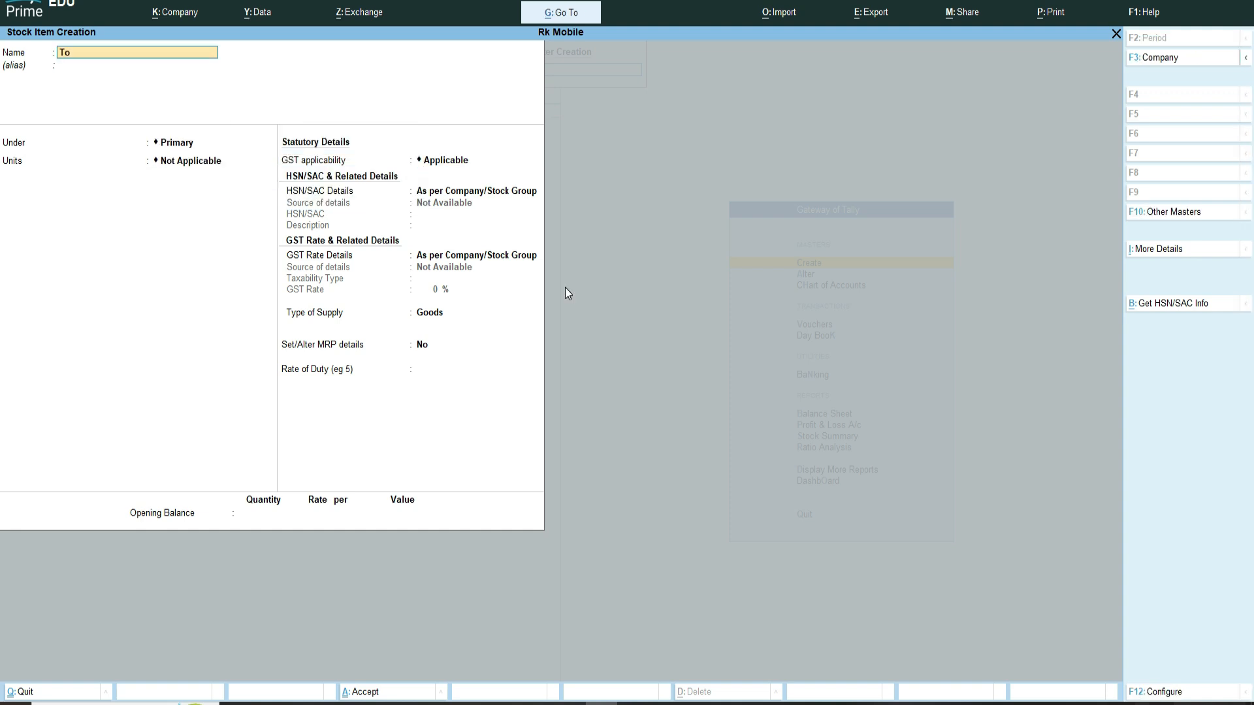
Step: Create stock item Toshiba 108 cm ( 43inches) under the Toshiba LED group with PCS units
text(Toshiba 108 cm ( 43inches)
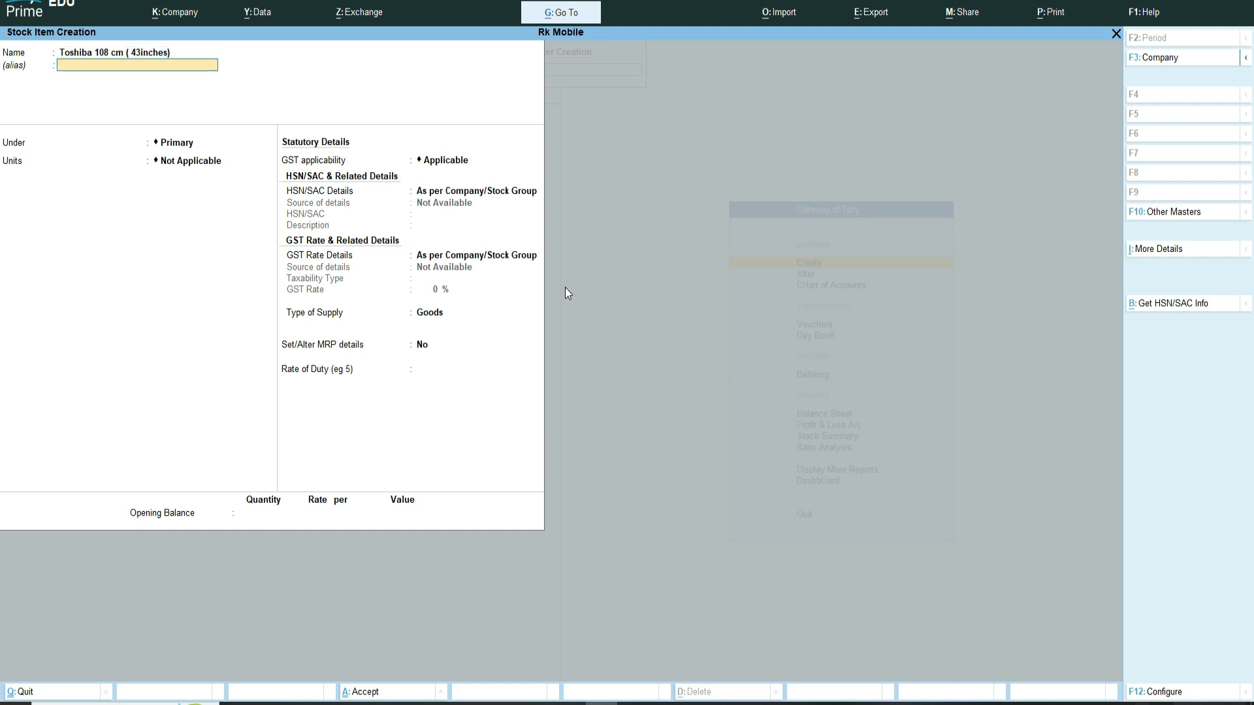
key(Return)
text(To)
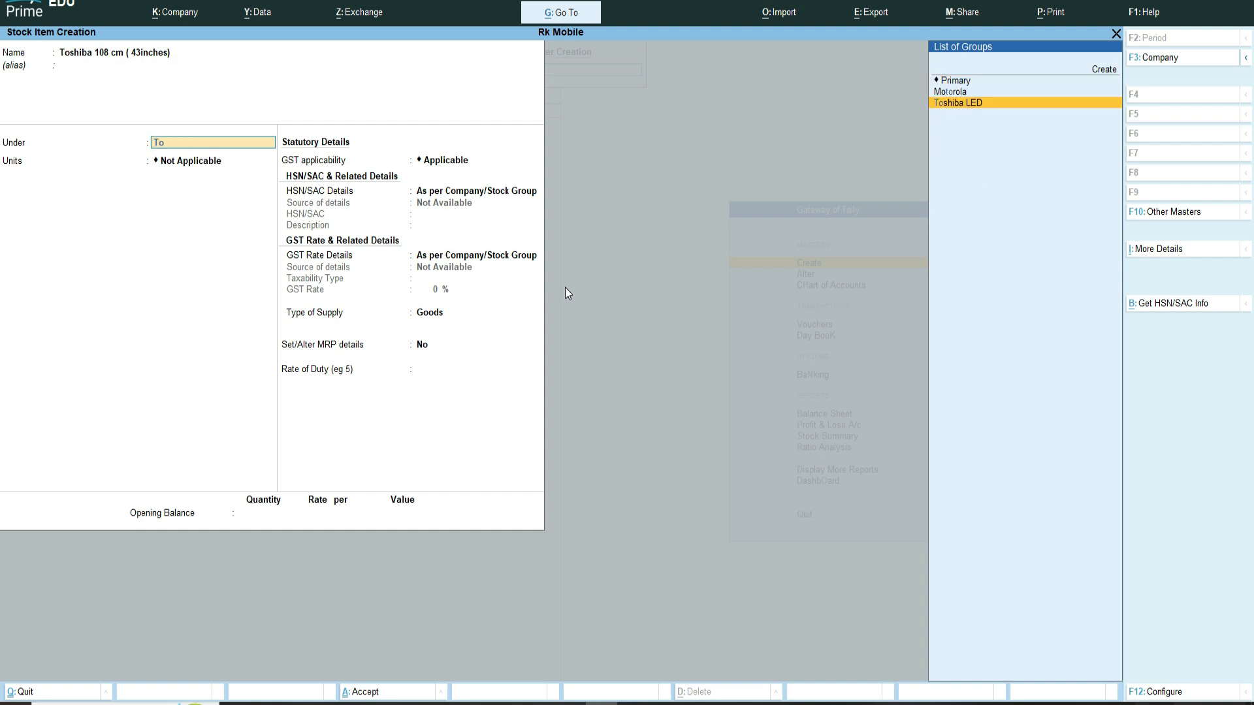
key(Return)
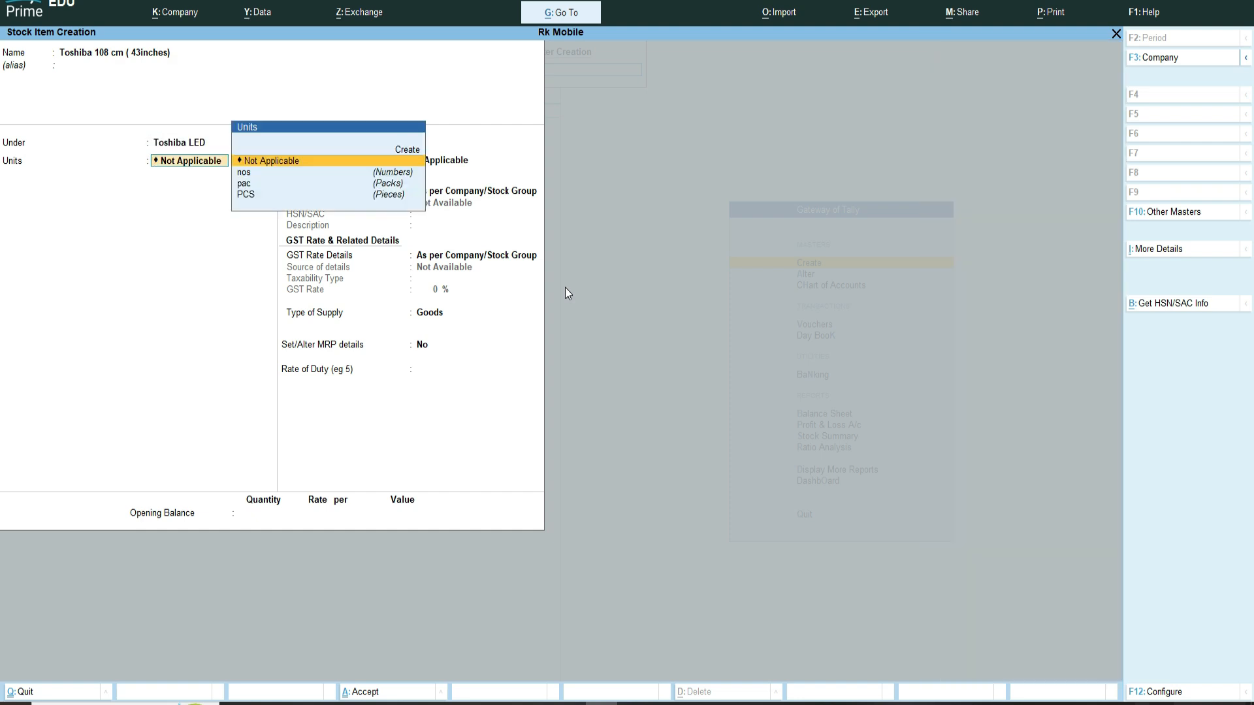
key(Down)
key(Down)
key(Down)
key(Return)
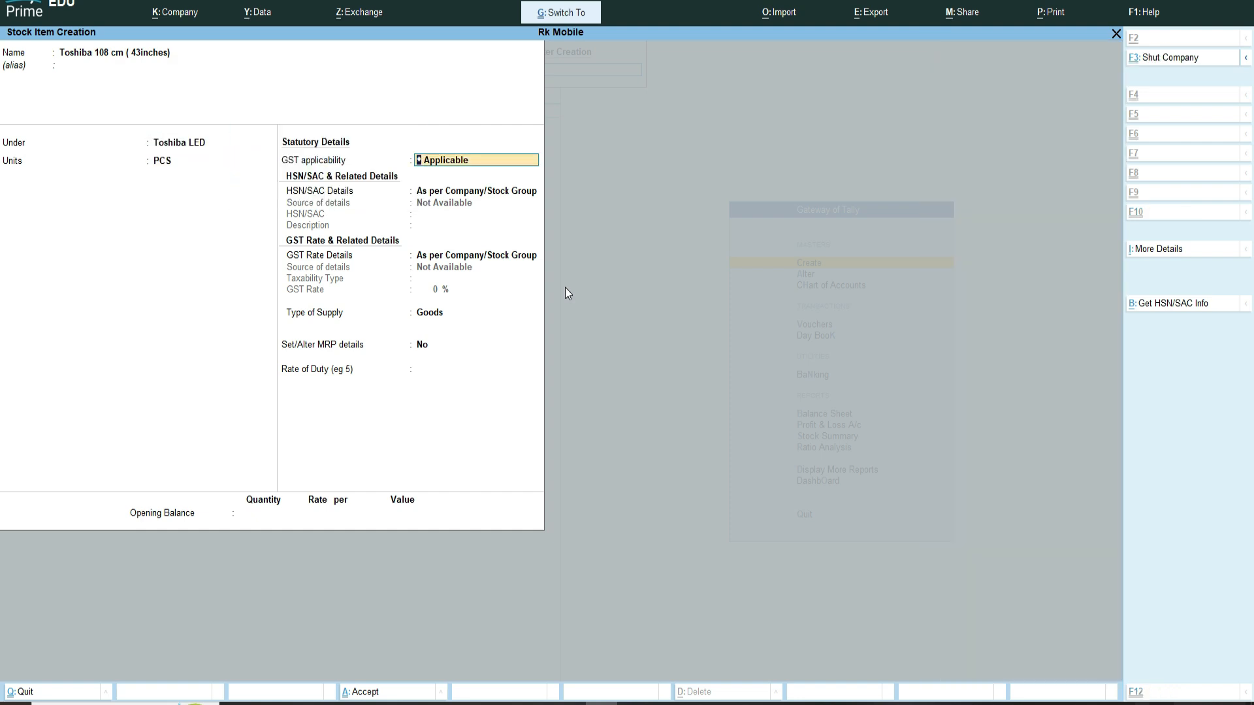
key(ctrl+a)
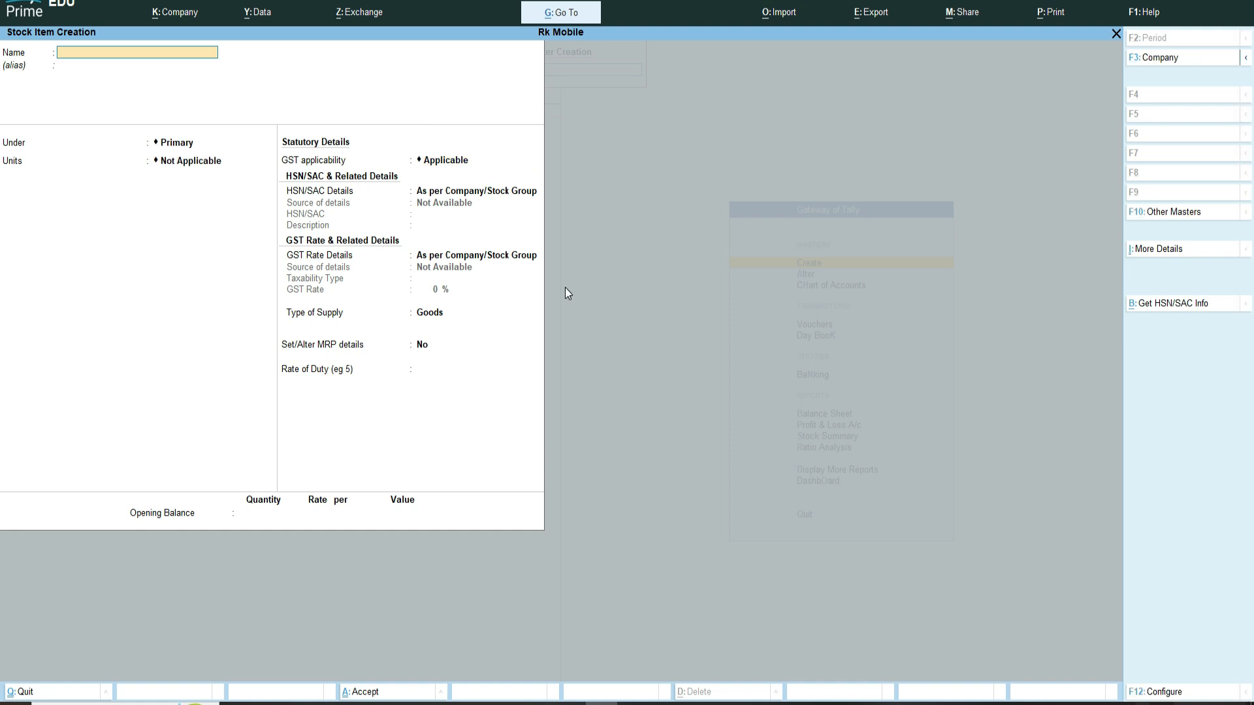
Step: Create stock item Sony Bravia 80 cm (32inch) Hd Smart under the Sony Bravia group with PCS units
text(Sony Bravia 80 cm (32inch)  Hd)
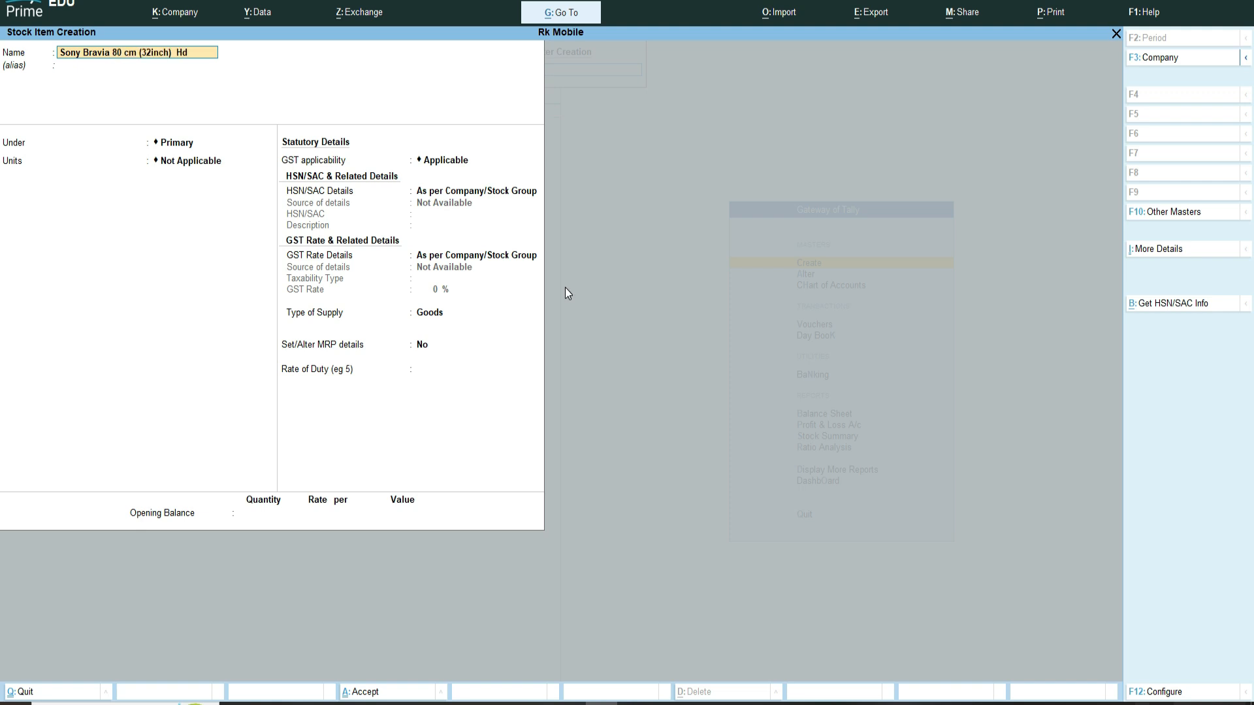
text( Smart)
key(Return)
text(s)
key(Return)
text(p)
key(Return)
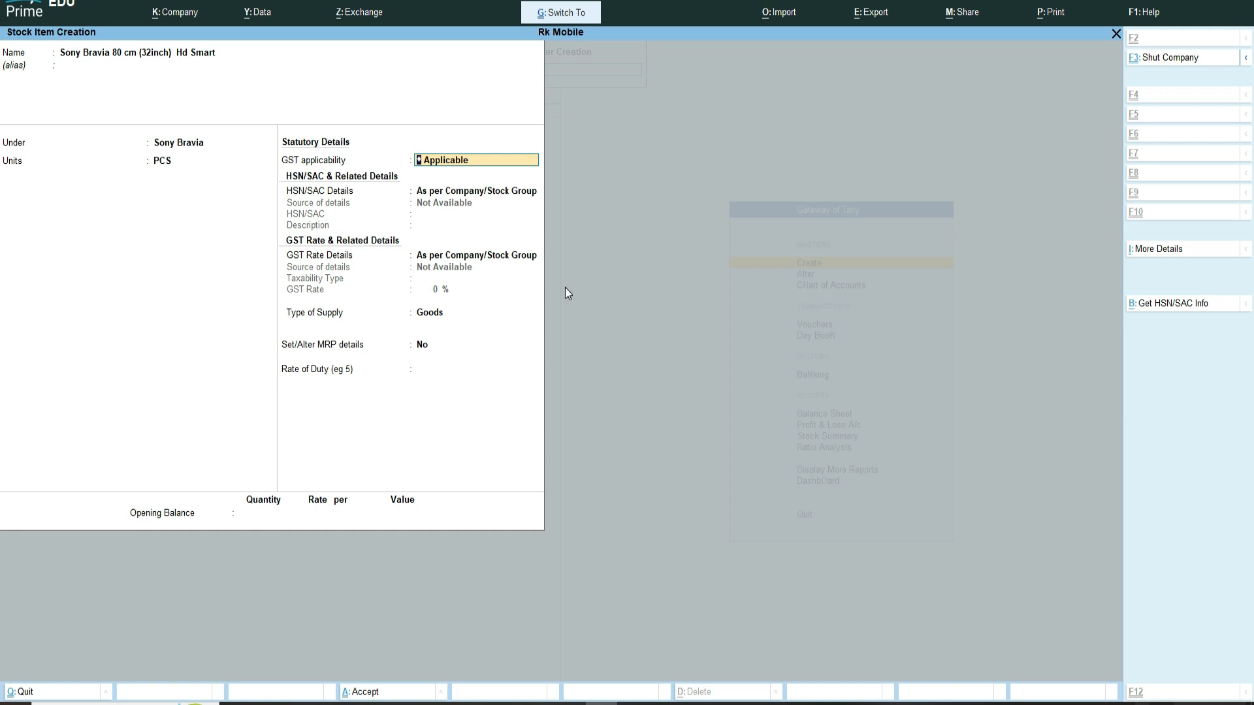
key(ctrl+a)
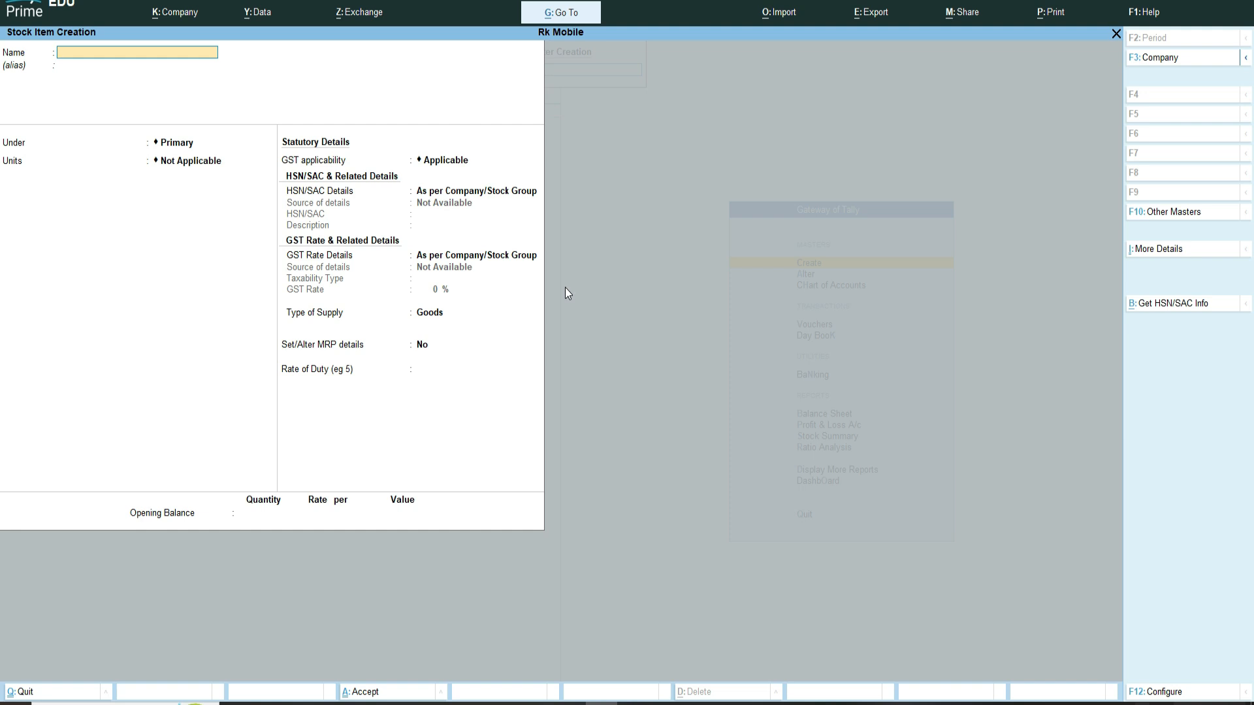
Step: Leave item creation and browse the list of stock items in Master Alteration
key(Escape)
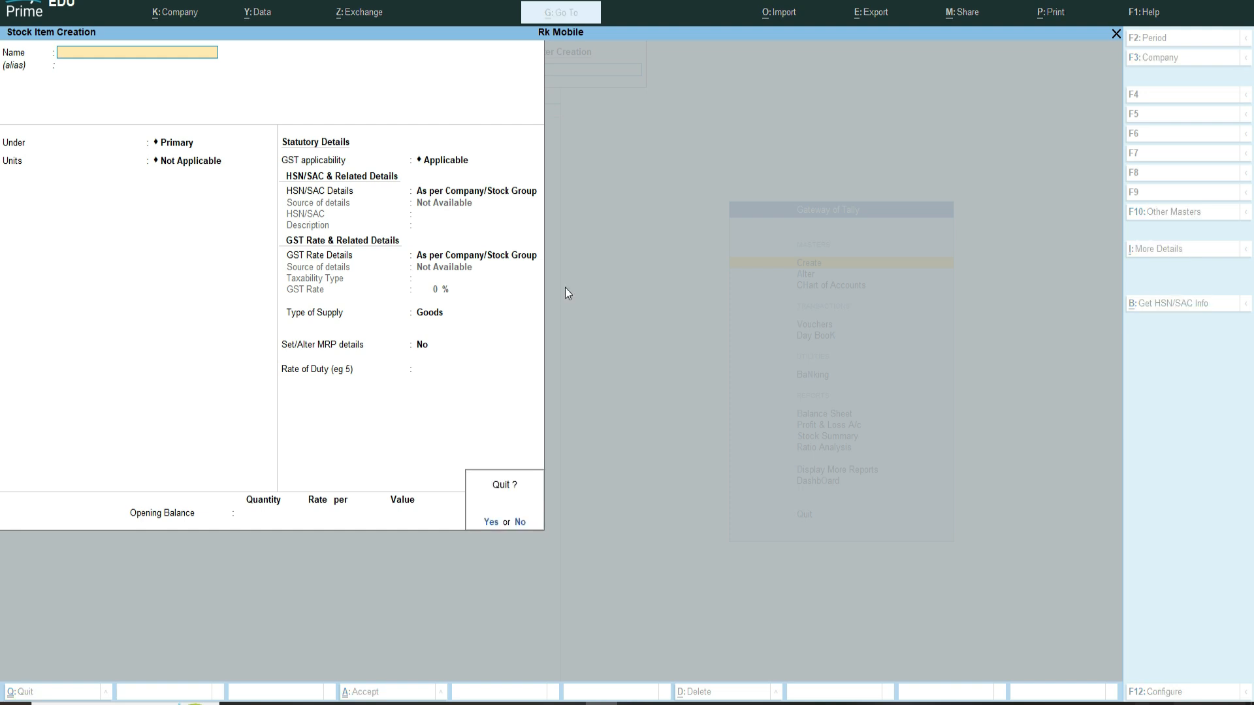
key(y)
key(Escape)
key(Down)
key(Return)
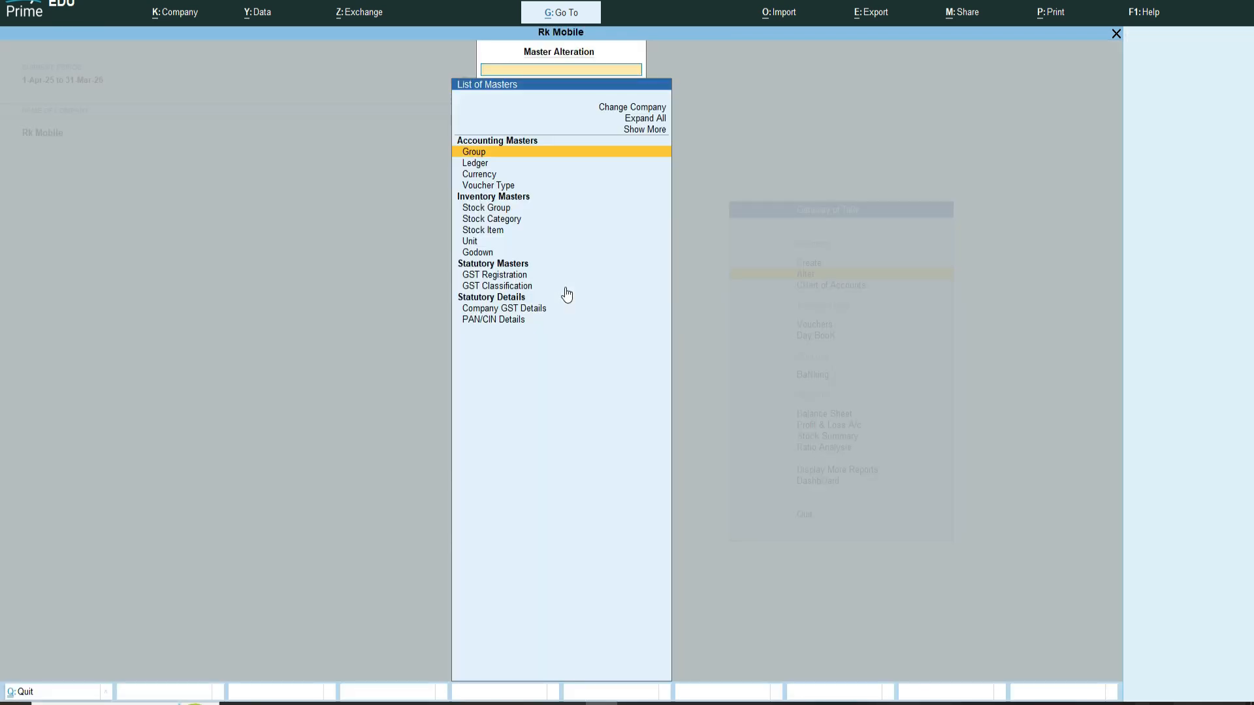
key(Down)
key(Down)
key(Down)
key(Down)
key(Down)
key(Down)
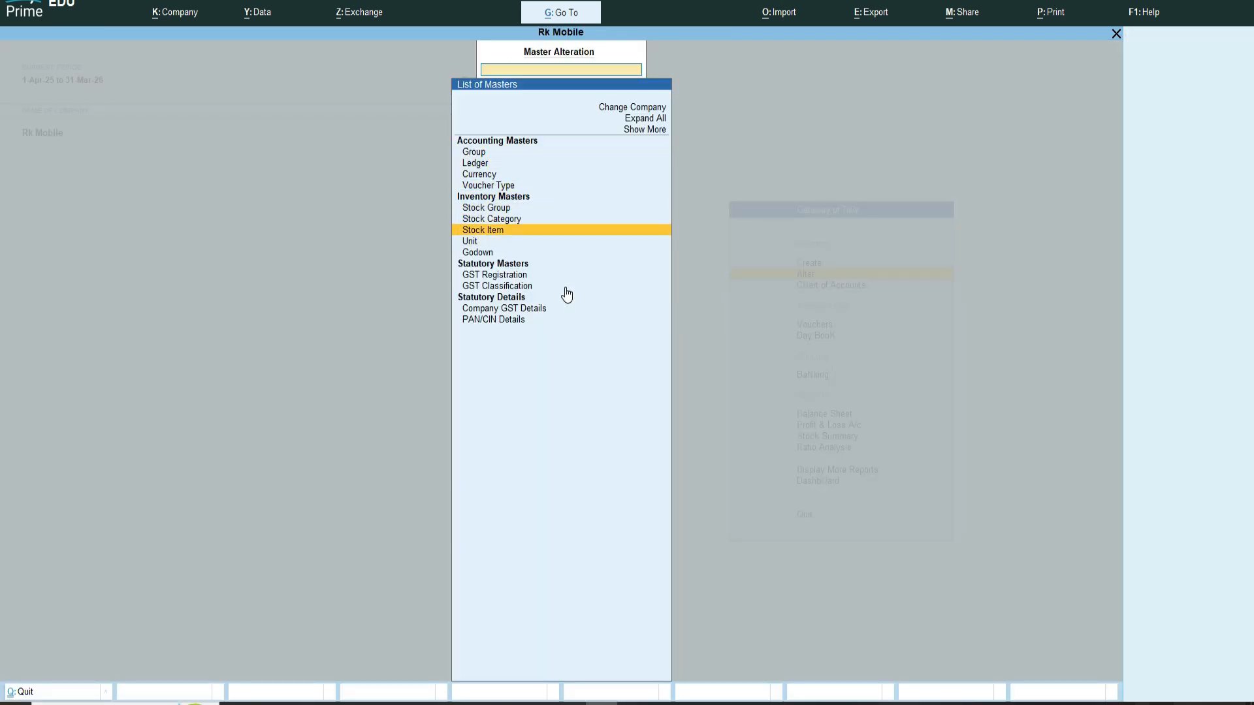
key(Return)
key(Down)
key(Down)
key(Down)
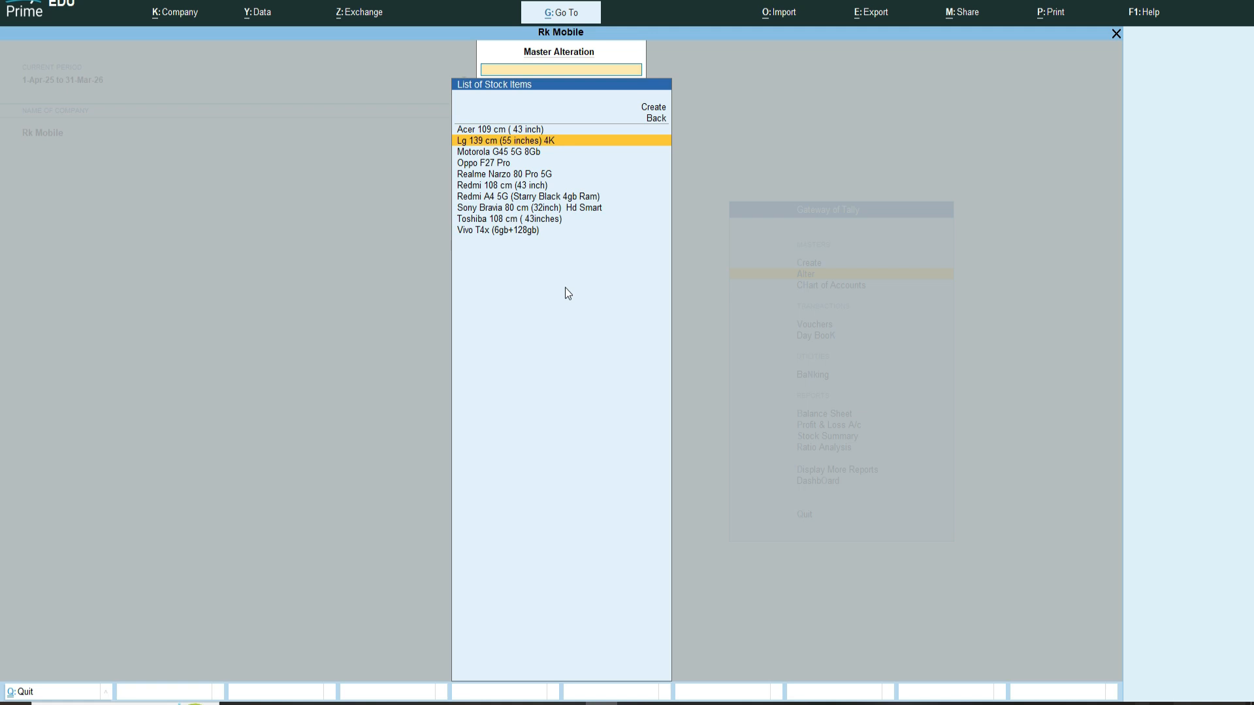
key(Up)
key(Up)
key(Up)
key(Up)
key(Down)
key(Down)
key(Up)
key(Down)
key(Down)
key(Up)
key(Up)
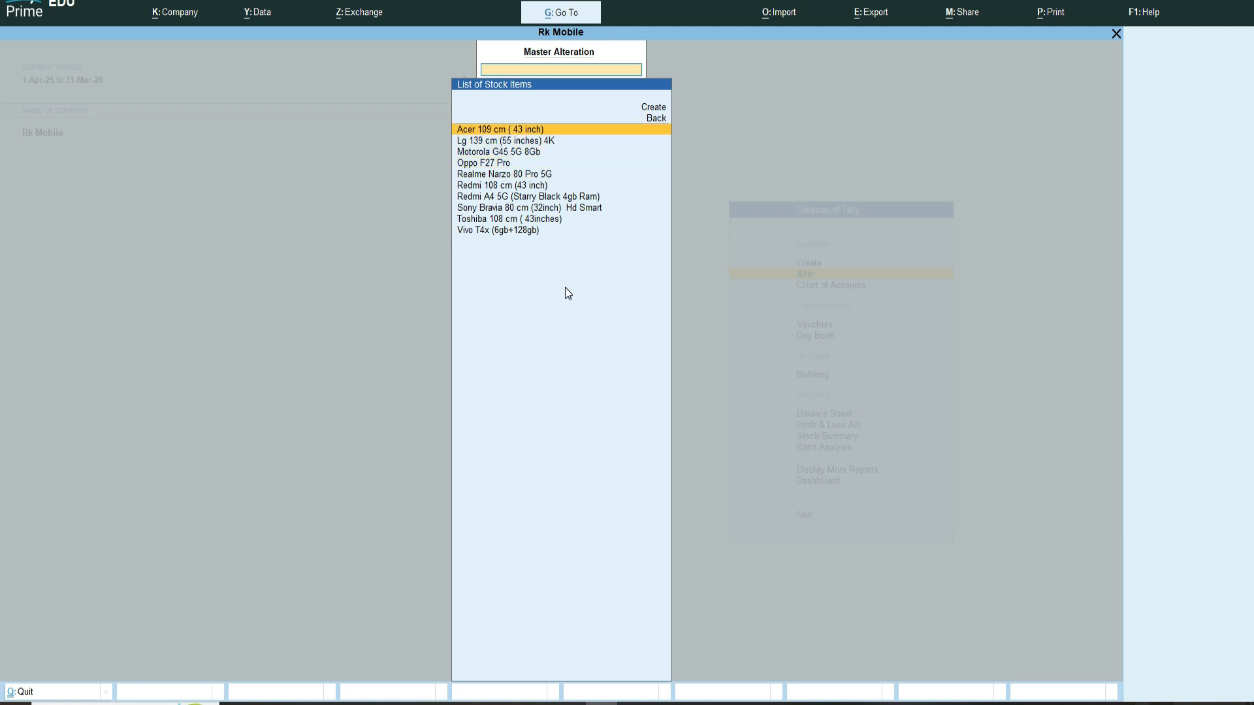
key(Down)
key(Down)
key(Down)
key(Down)
key(Down)
key(Down)
key(Down)
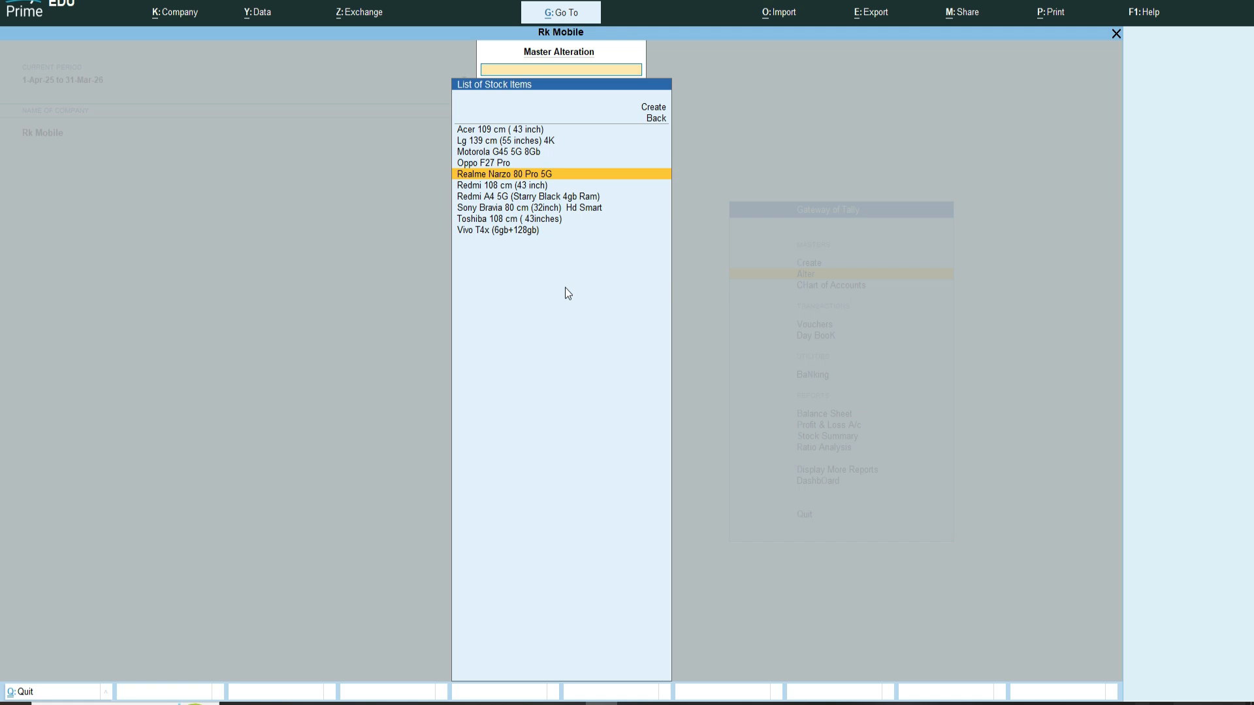
key(Down)
key(Up)
key(Up)
key(Up)
key(Up)
key(Up)
key(Up)
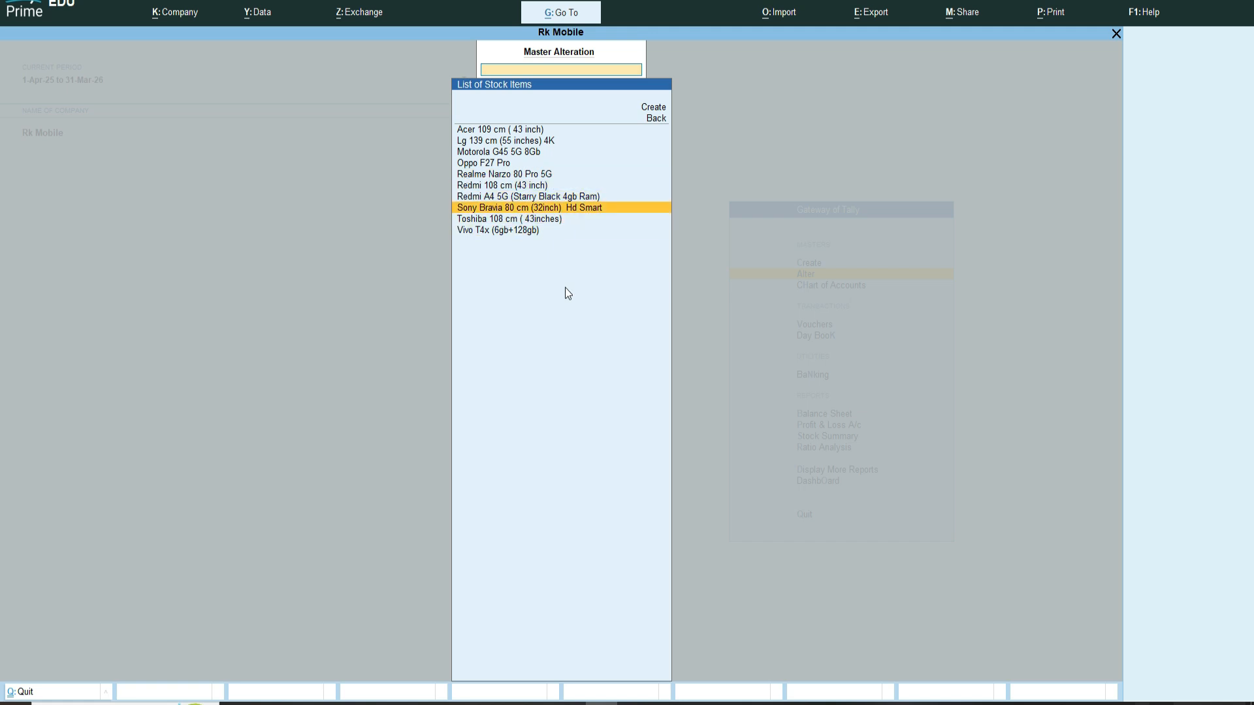
key(Up)
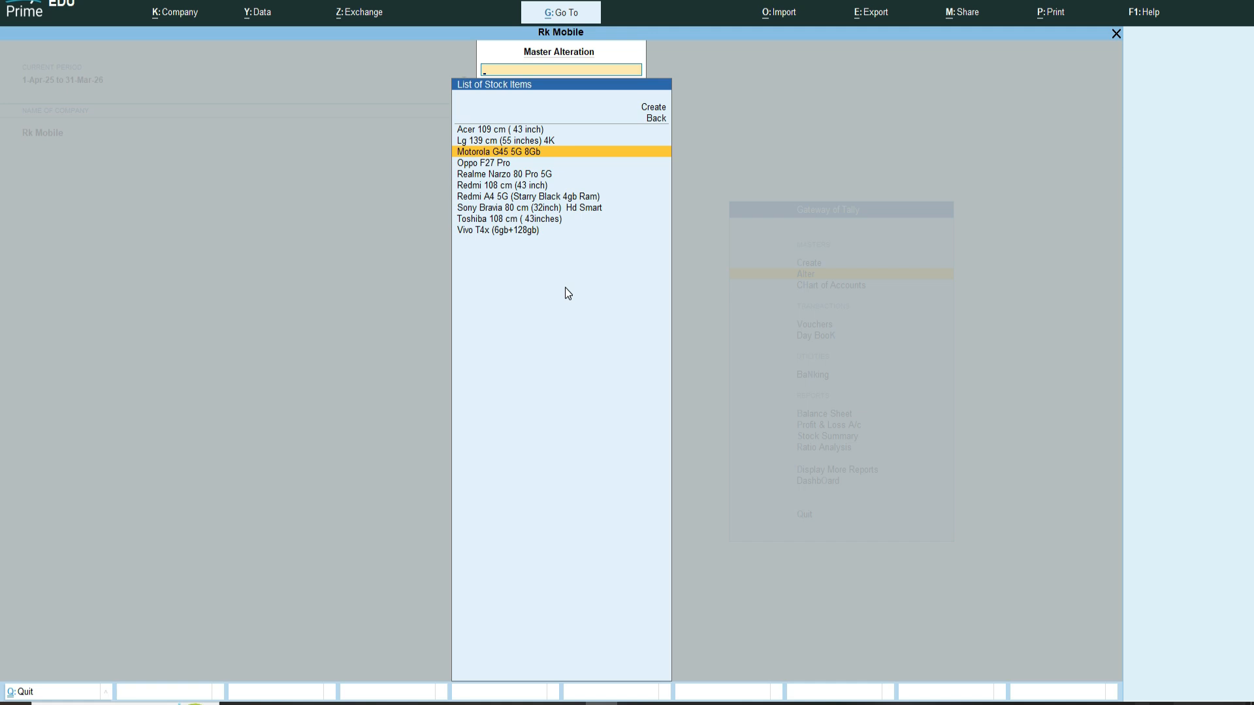
key(Escape)
key(Escape)
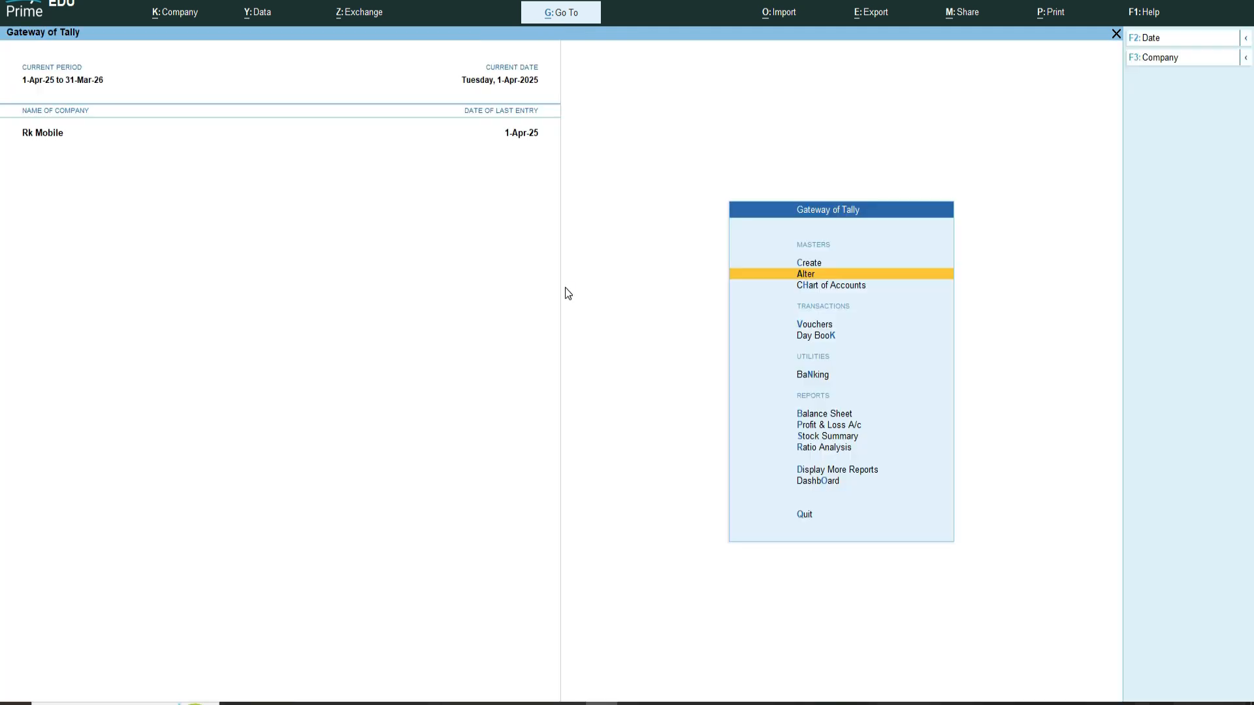
Step: Open the Stock Query report for the Lg 139 cm (55 inches) 4K stock item
key(Down)
key(Down)
key(Down)
key(Down)
key(Down)
key(Down)
key(Down)
key(Down)
key(Down)
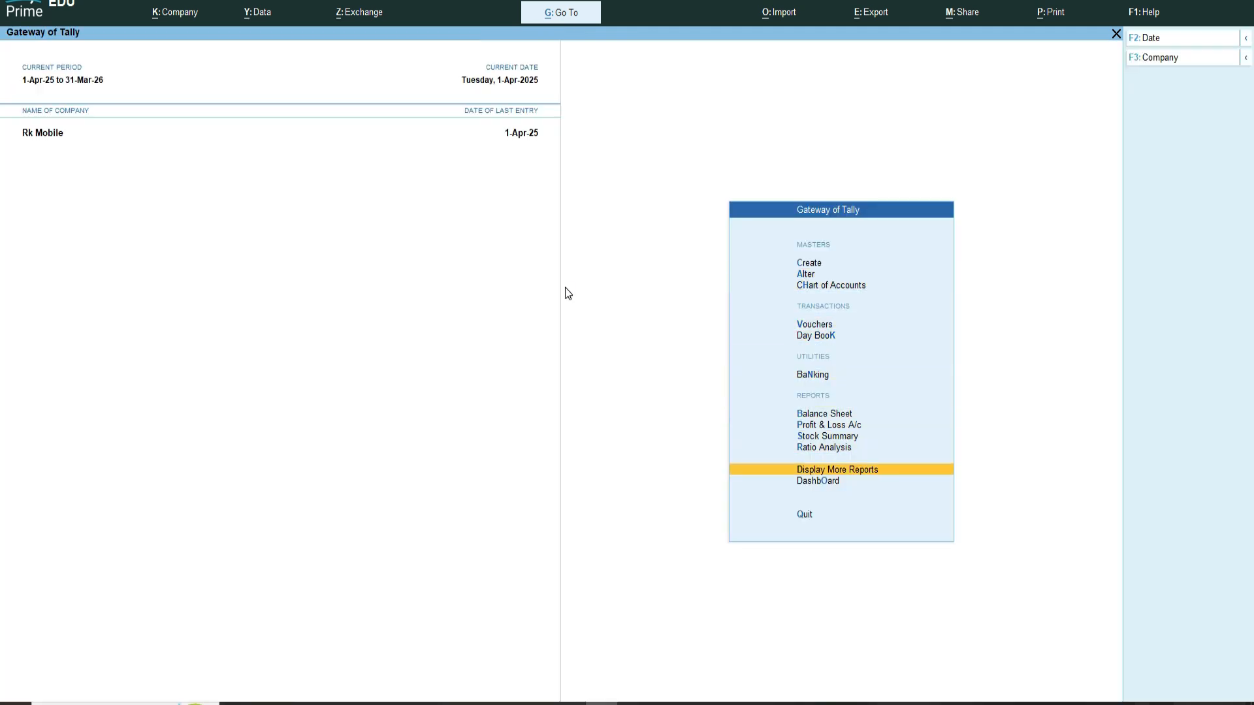
key(Return)
key(Down)
key(Down)
key(Down)
key(Down)
key(Down)
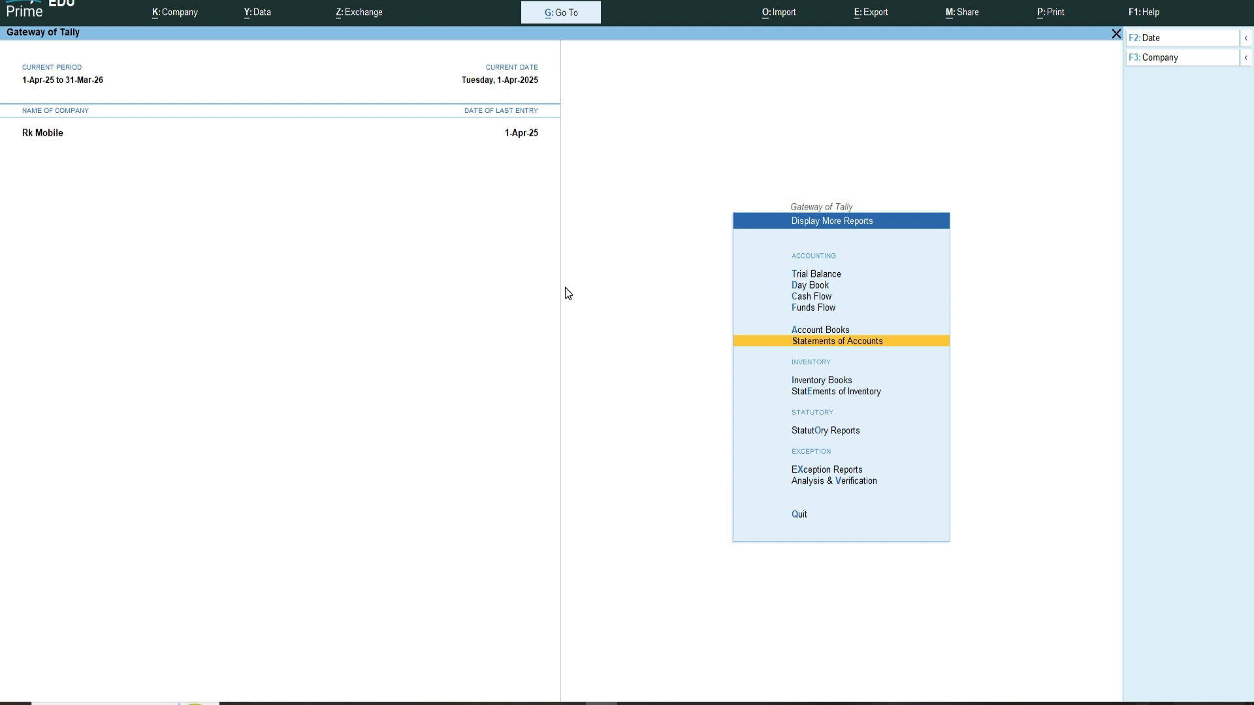
key(Down)
key(Down)
key(Down)
key(Up)
key(Return)
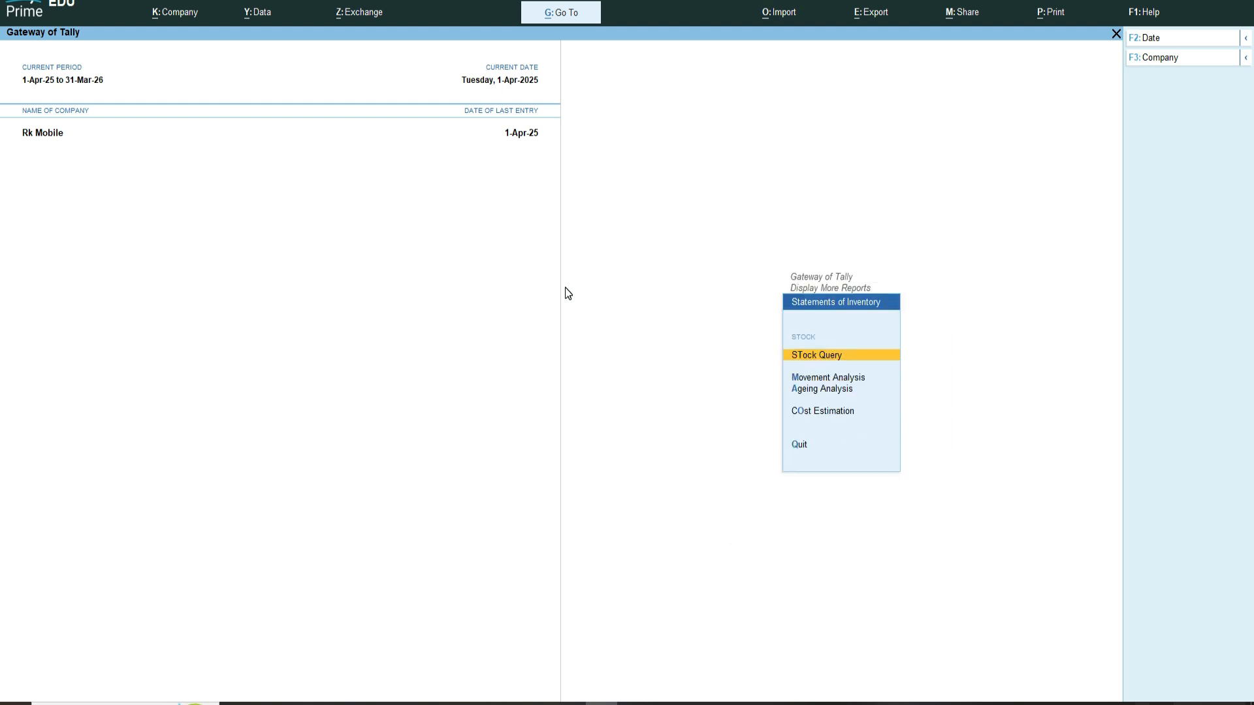
key(Return)
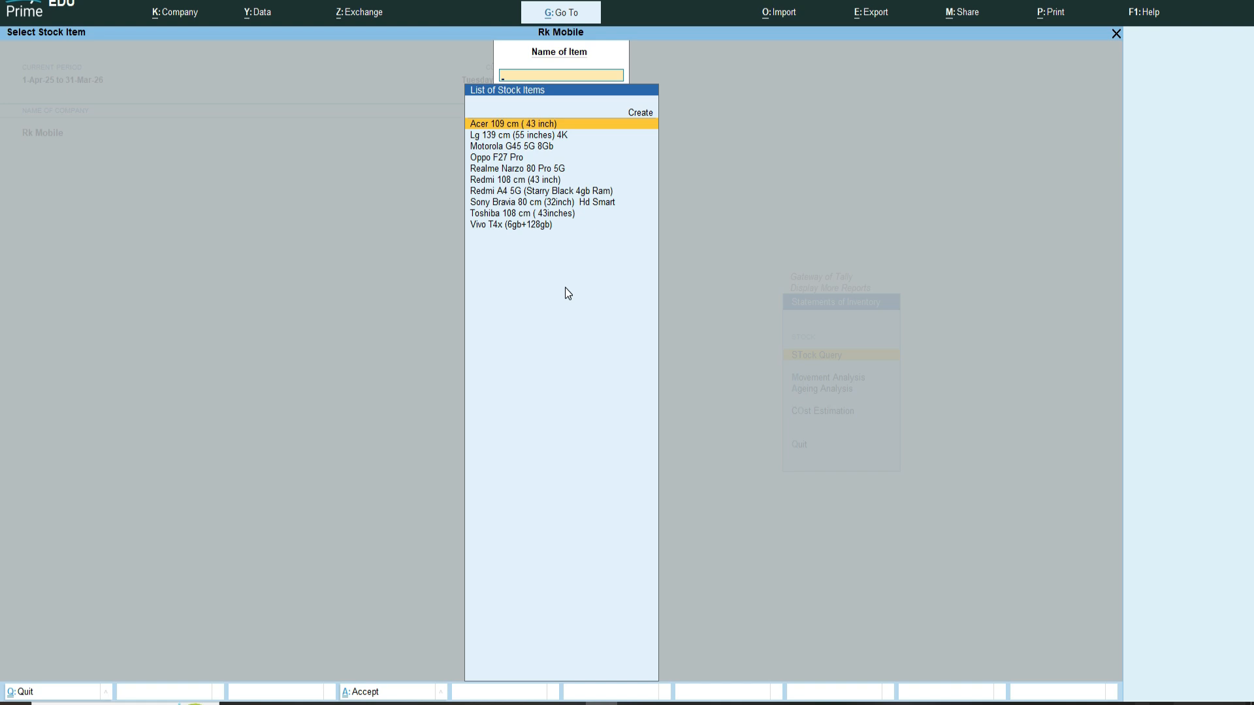
key(Down)
key(Down)
key(Down)
key(Down)
key(Down)
key(Down)
key(Down)
key(Down)
key(Up)
key(Up)
key(Up)
key(Up)
key(Up)
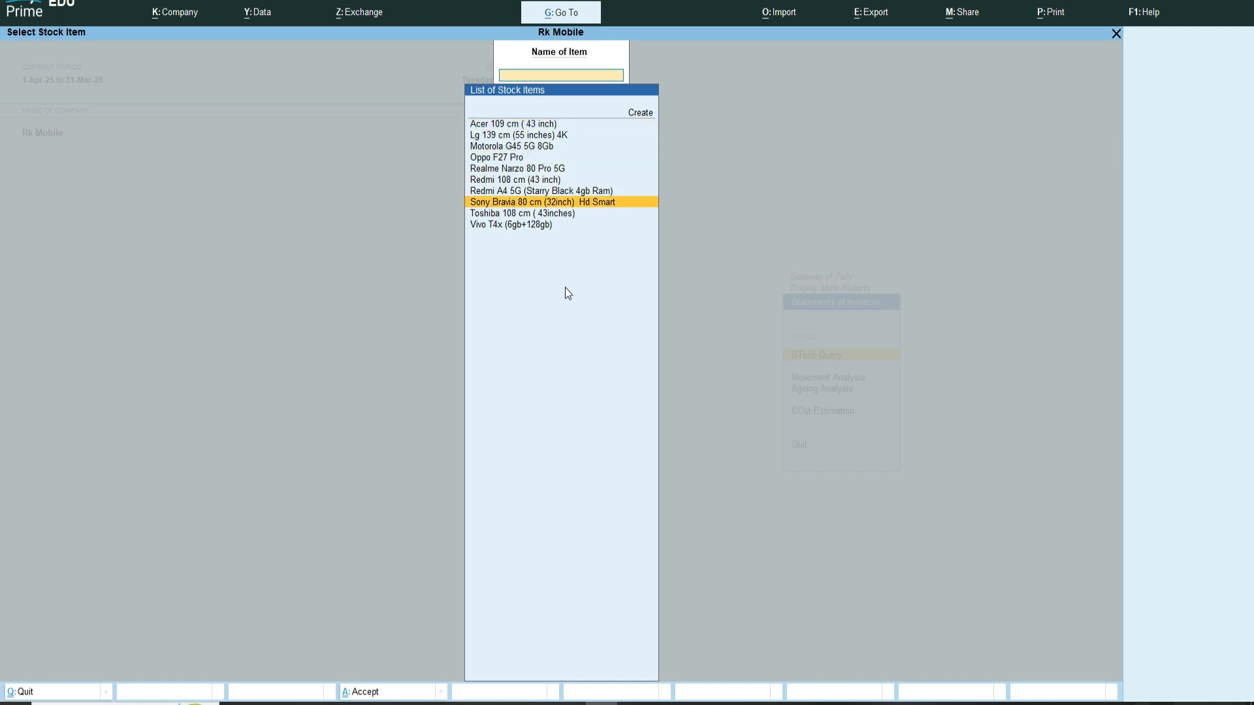
key(Up)
key(Up)
key(Return)
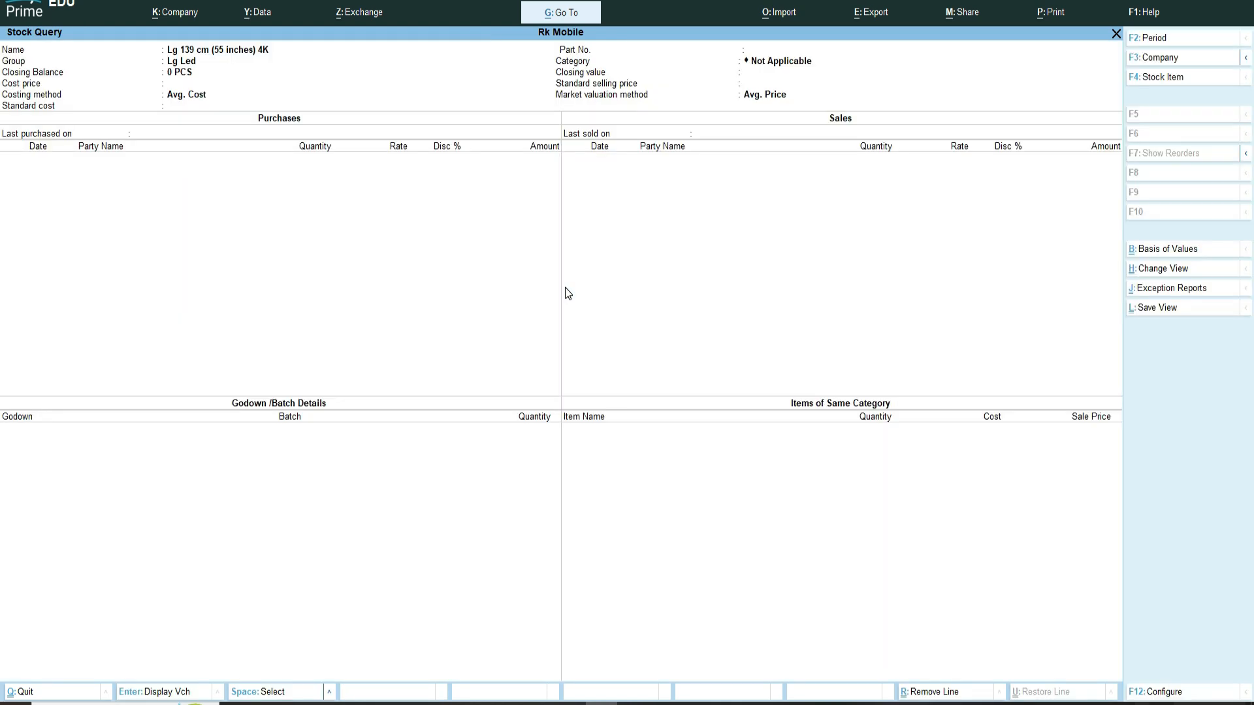